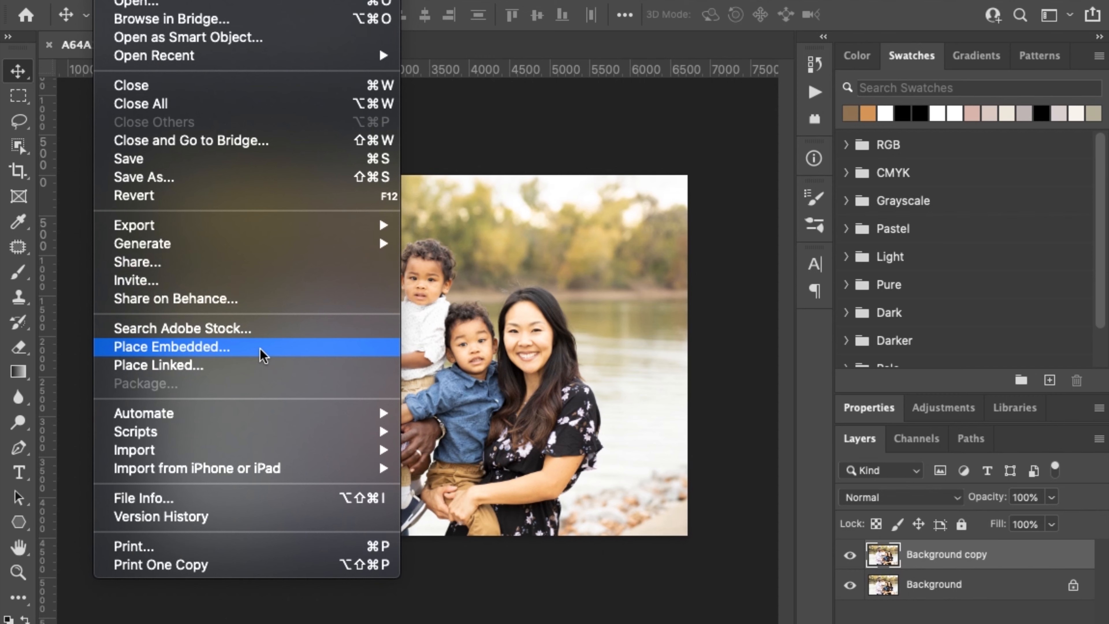
Place the raw photo A64A1011.CR3 as an embedded layer, accepting its Camera Raw settings as they are.
{"action": "left_click", "coordinate": [195, 348]}
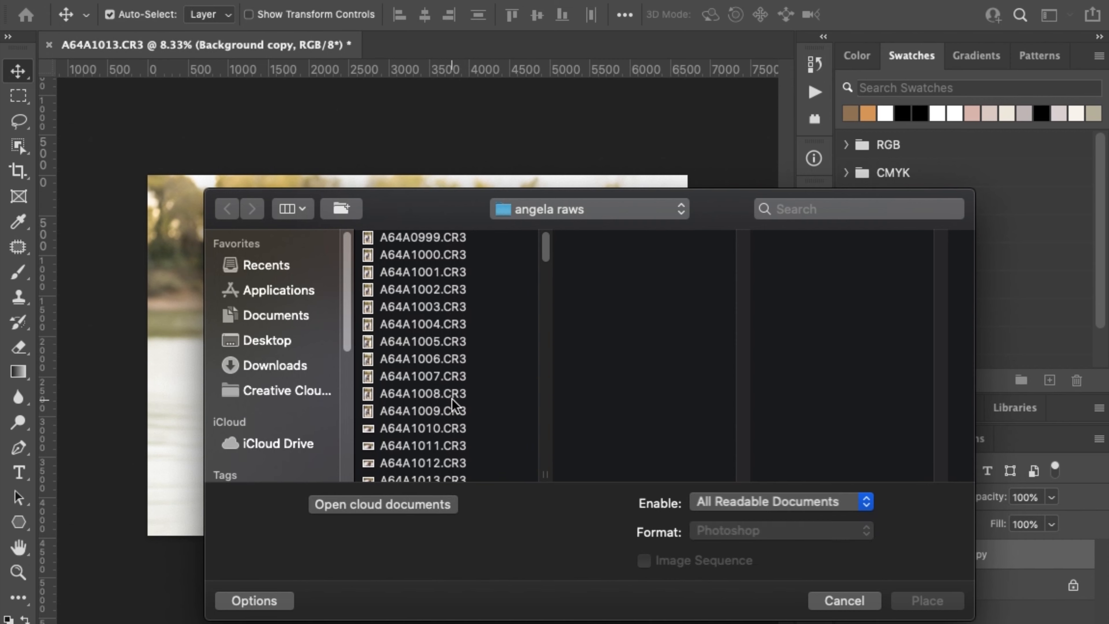
{"action": "left_click", "coordinate": [451, 397]}
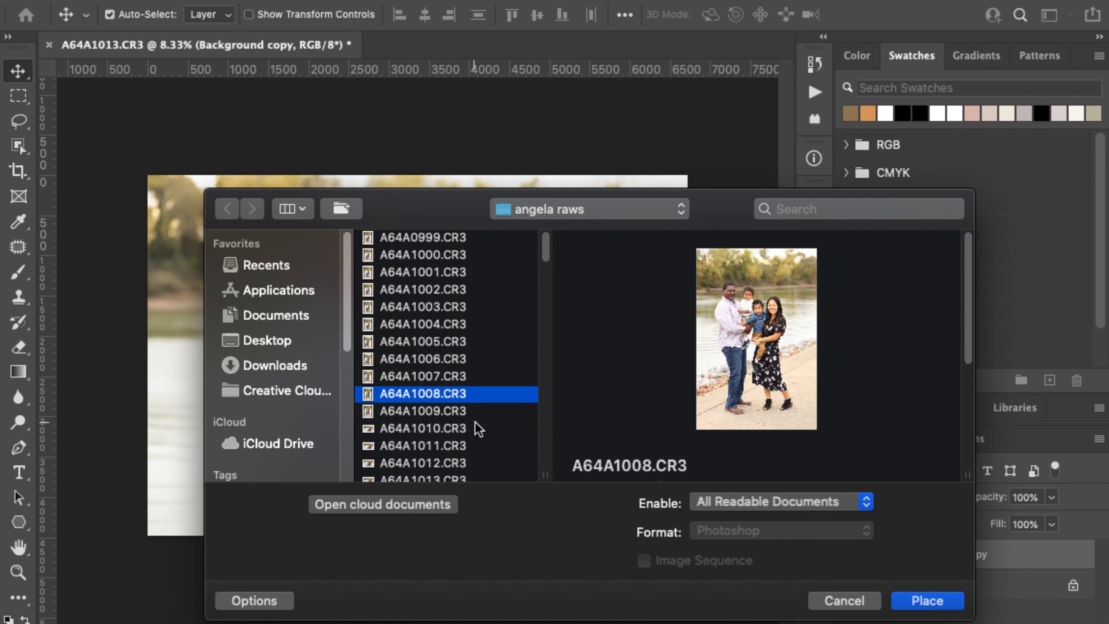
{"action": "scroll", "coordinate": [475, 421], "scroll_direction": "down", "scroll_amount": 3}
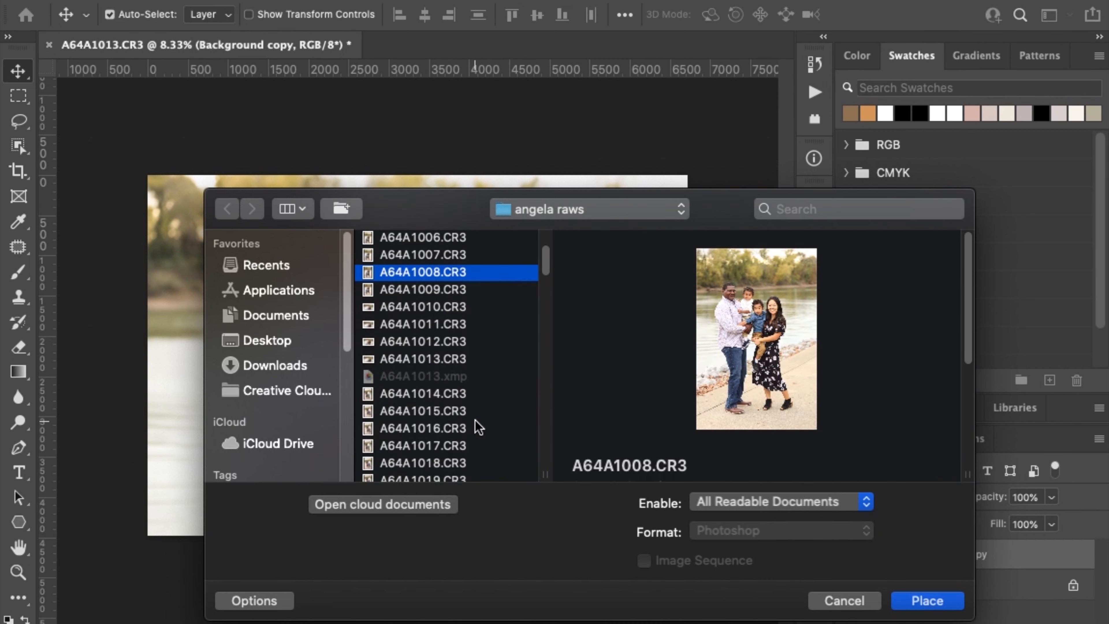
{"action": "left_click", "coordinate": [461, 326]}
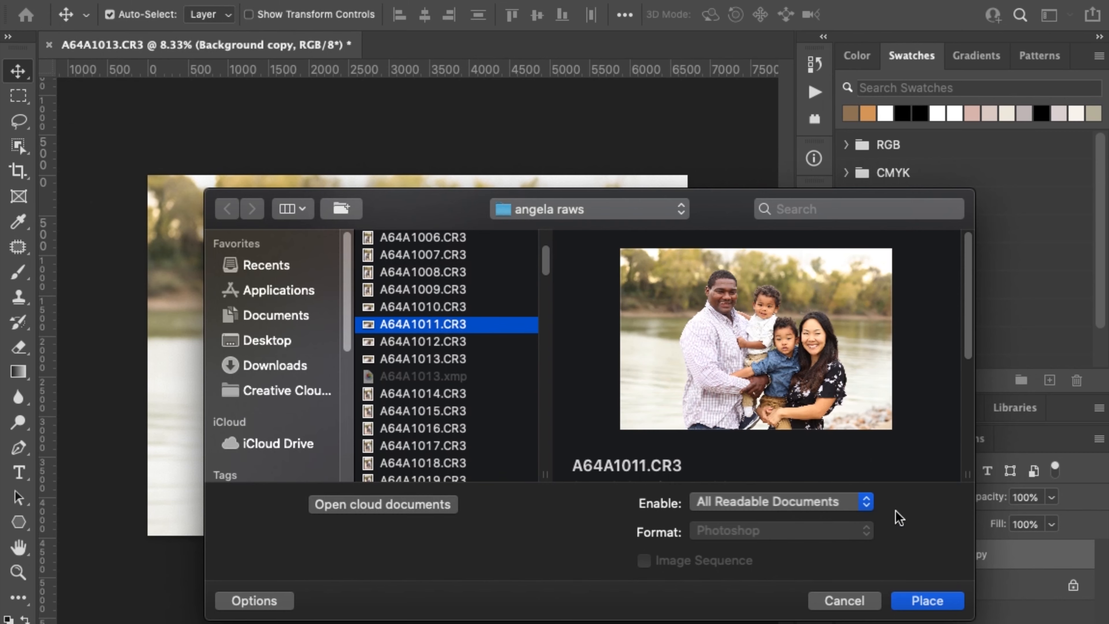
{"action": "left_click", "coordinate": [926, 601]}
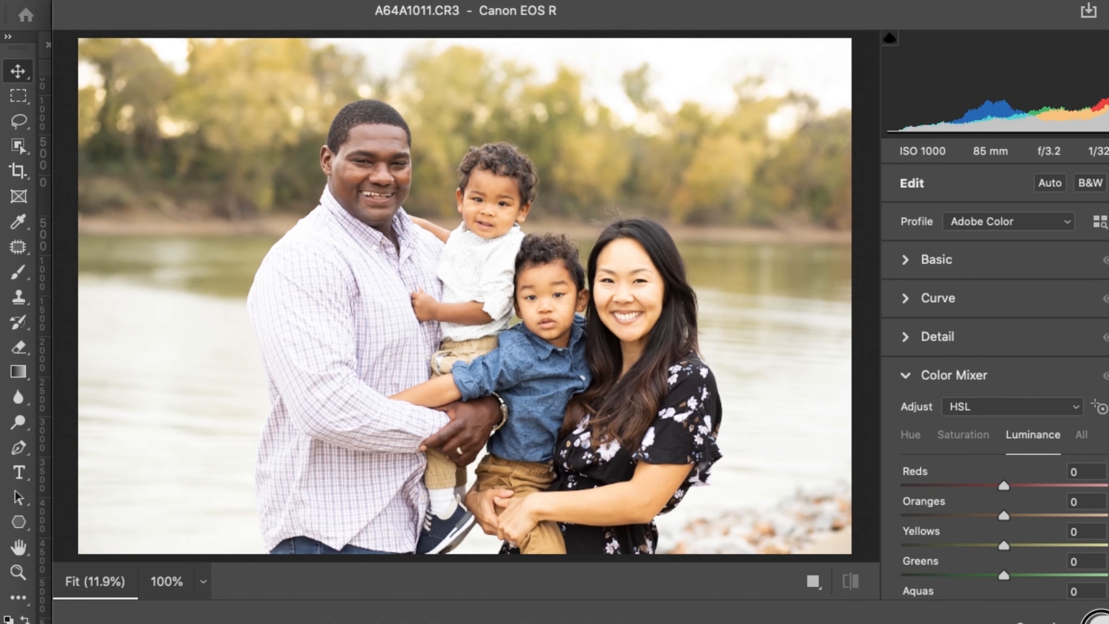
{"action": "left_click", "coordinate": [1085, 615]}
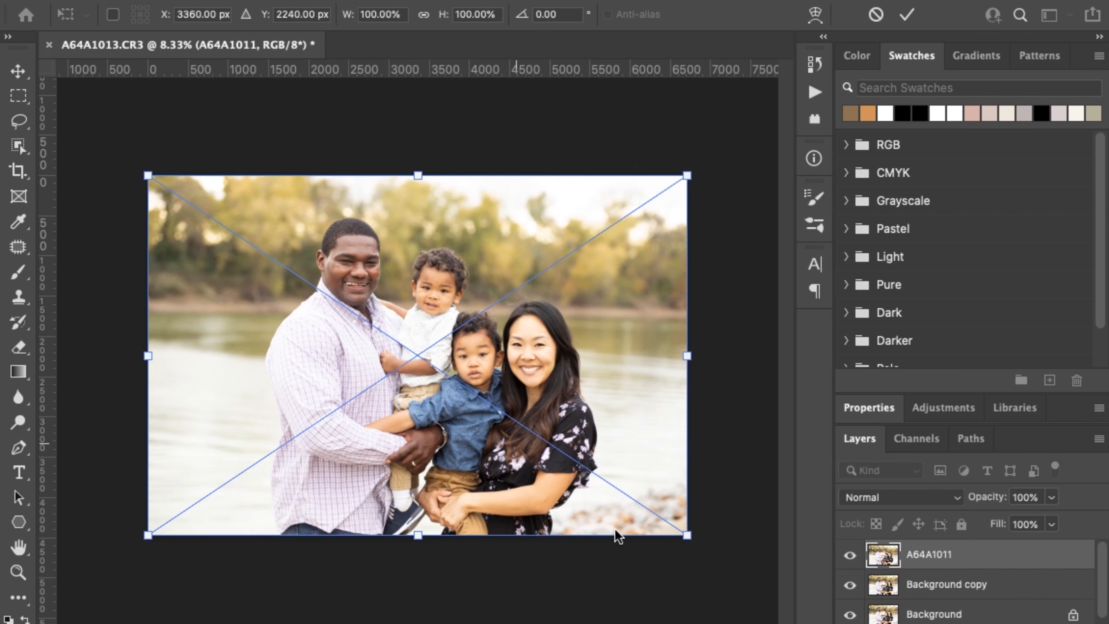
Lower the placed photo's opacity to 45% and move it until the toddler's head lines up with the photo underneath.
{"action": "left_click", "coordinate": [1051, 498]}
{"action": "left_click_drag", "start_coordinate": [1011, 525], "coordinate": [1001, 519]}
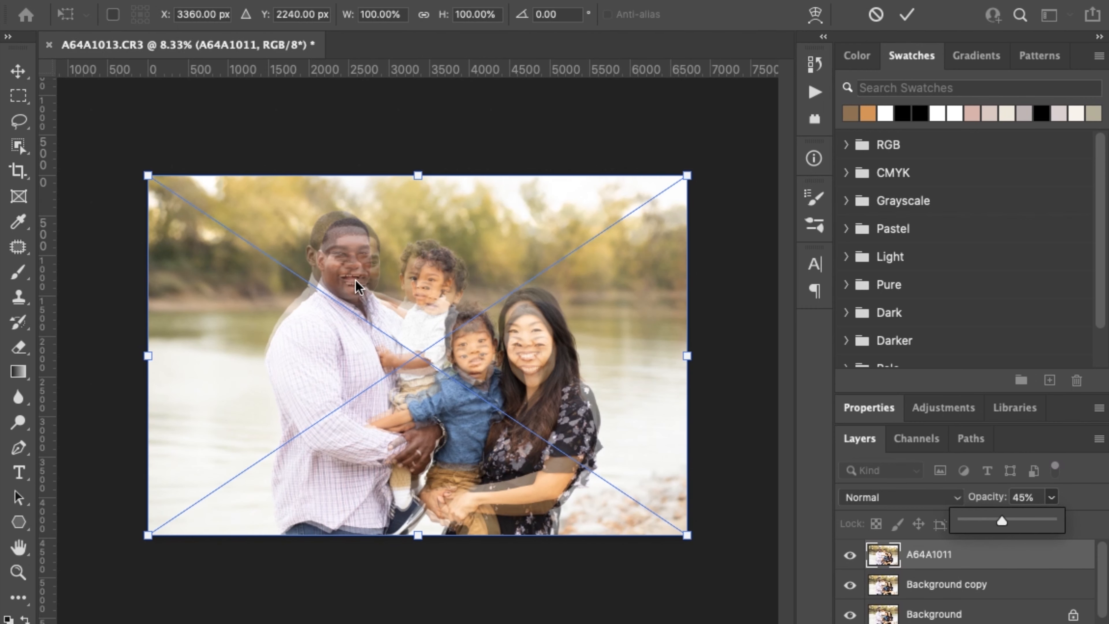
{"action": "mouse_move", "coordinate": [405, 318]}
{"action": "left_mouse_down"}
{"action": "mouse_move", "coordinate": [417, 309]}
{"action": "mouse_move", "coordinate": [397, 308]}
{"action": "left_mouse_up"}
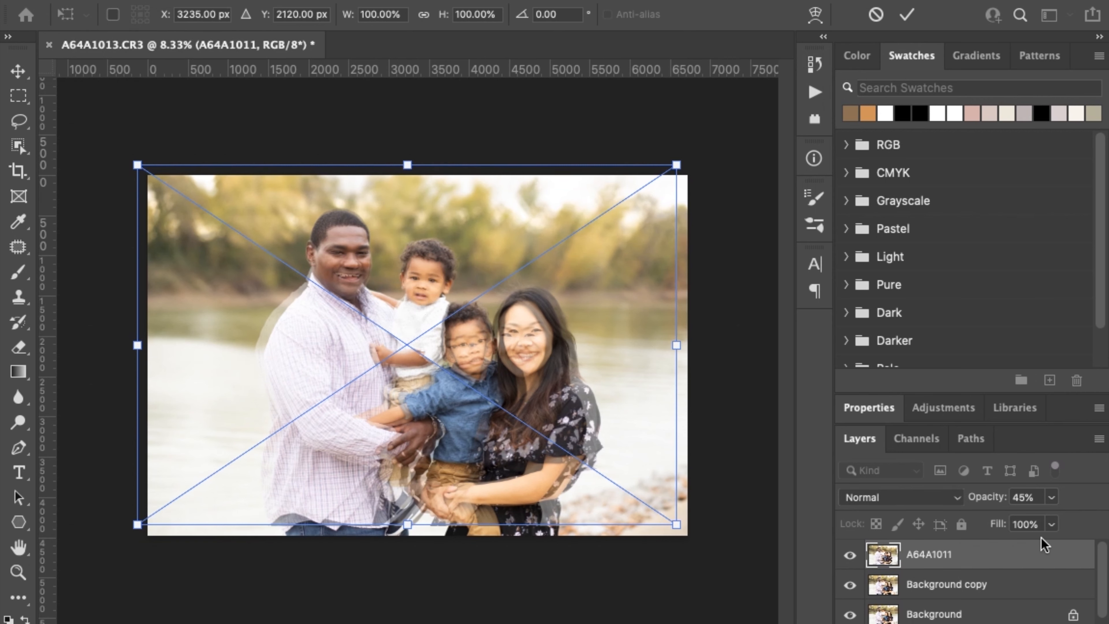
Restore the placed photo to 100% opacity, commit the placement and give the layer a white layer mask.
{"action": "left_click", "coordinate": [1052, 497]}
{"action": "left_click_drag", "start_coordinate": [1048, 520], "coordinate": [1098, 523]}
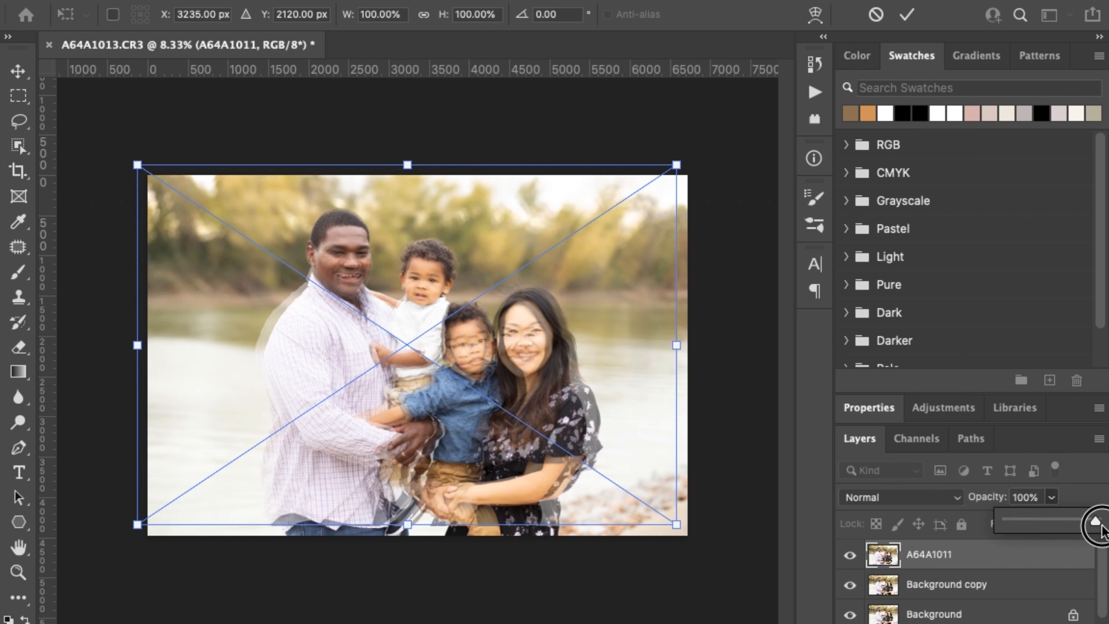
{"action": "left_click", "coordinate": [953, 565]}
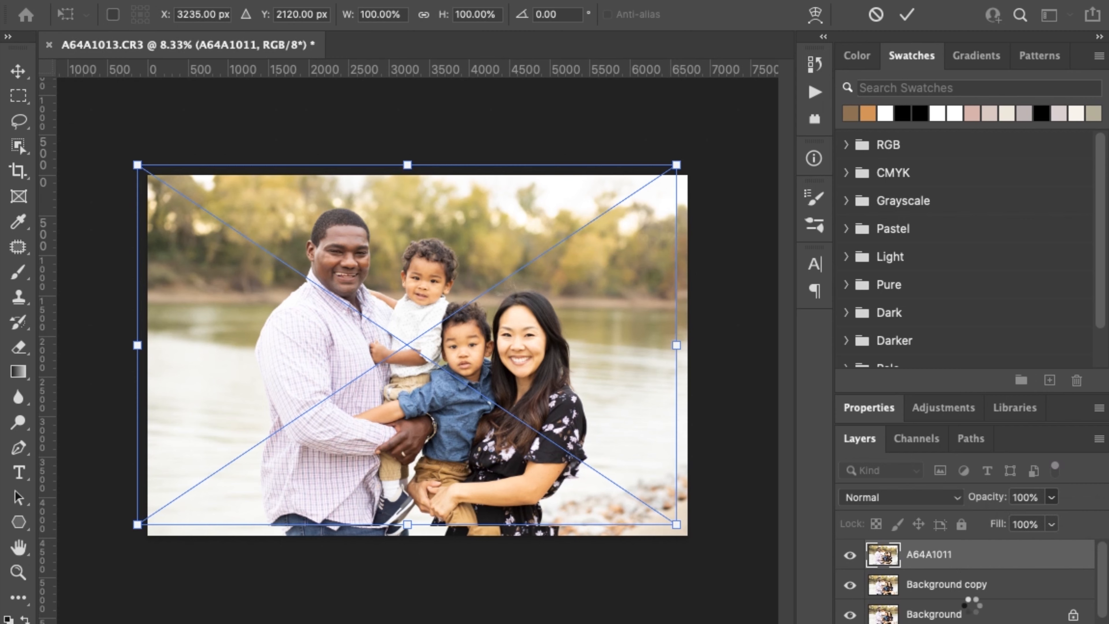
{"action": "key", "text": "Return"}
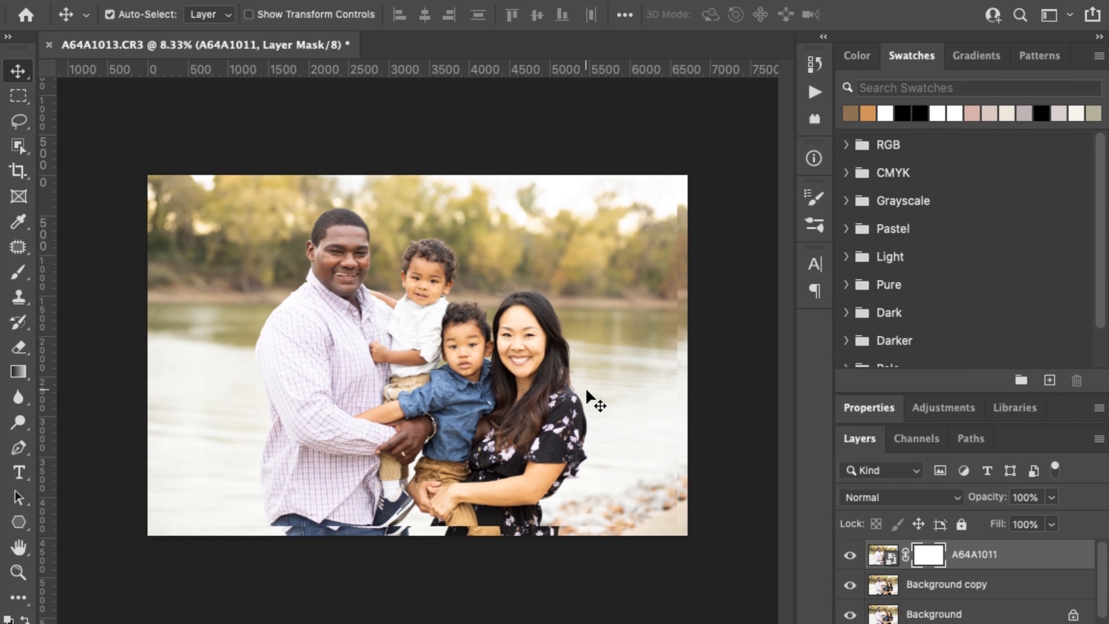
Invert the A64A1011 layer mask to black and brush over the toddler's head with a 717 px brush to reveal it.
{"action": "key", "text": "super"}
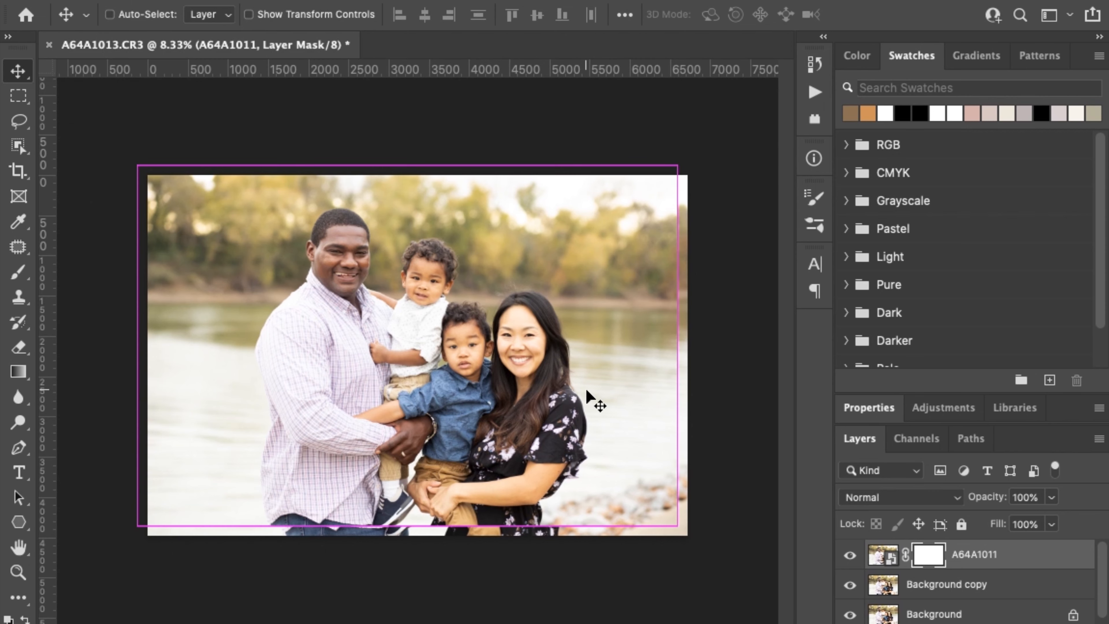
{"action": "key", "text": "super+i"}
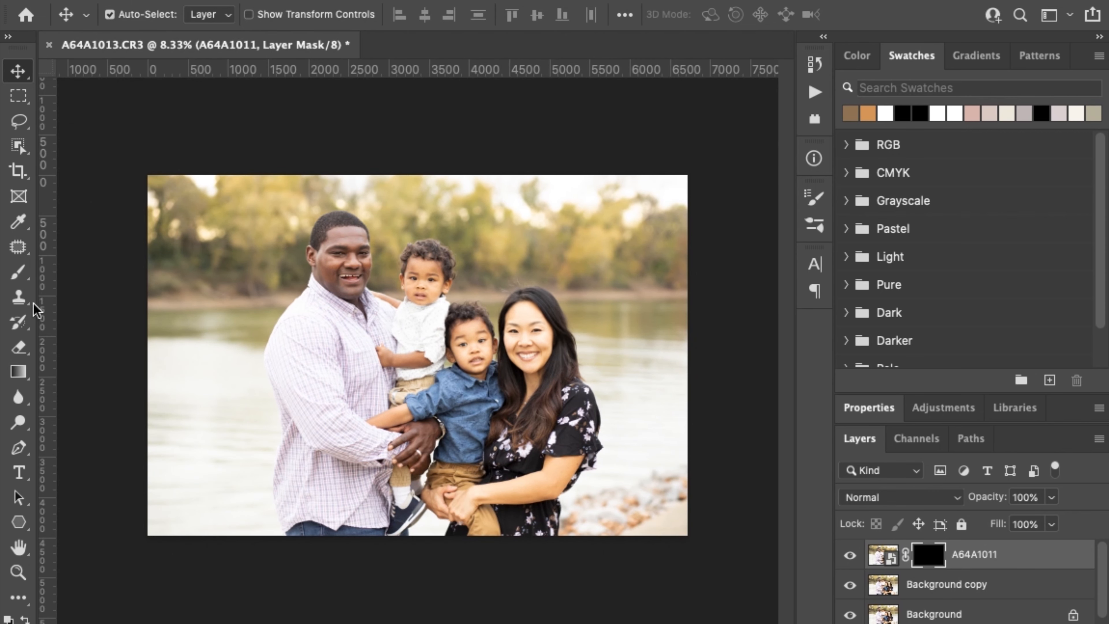
{"action": "left_click", "coordinate": [18, 273]}
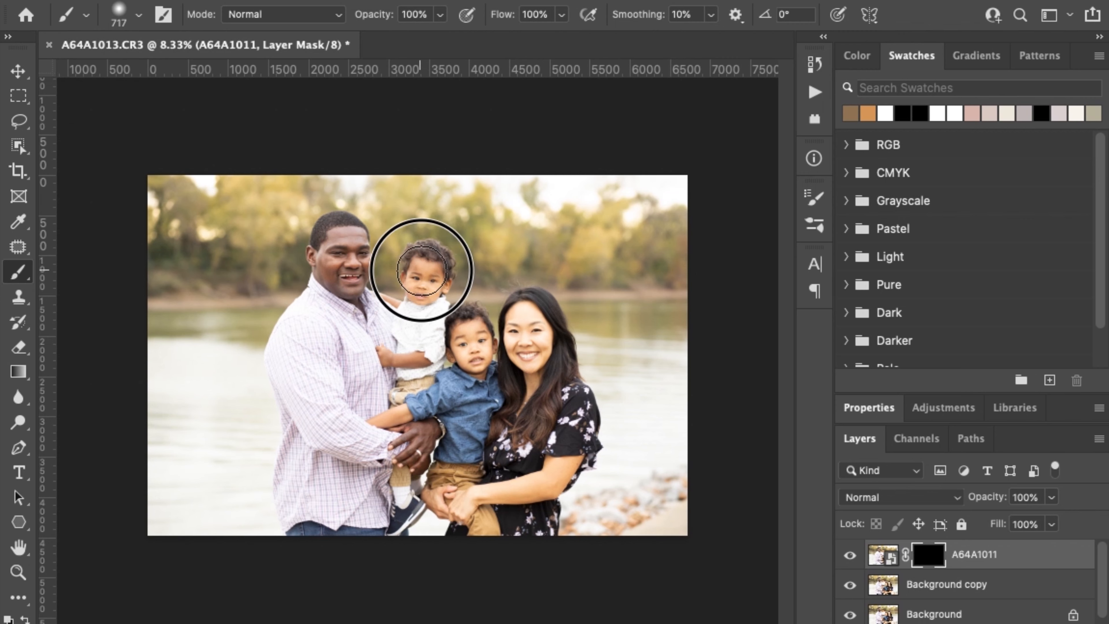
{"action": "mouse_move", "coordinate": [422, 270]}
{"action": "left_mouse_down"}
{"action": "mouse_move", "coordinate": [423, 250]}
{"action": "mouse_move", "coordinate": [417, 266]}
{"action": "mouse_move", "coordinate": [443, 252]}
{"action": "mouse_move", "coordinate": [424, 271]}
{"action": "mouse_move", "coordinate": [420, 305]}
{"action": "mouse_move", "coordinate": [430, 256]}
{"action": "mouse_move", "coordinate": [421, 281]}
{"action": "left_mouse_up"}
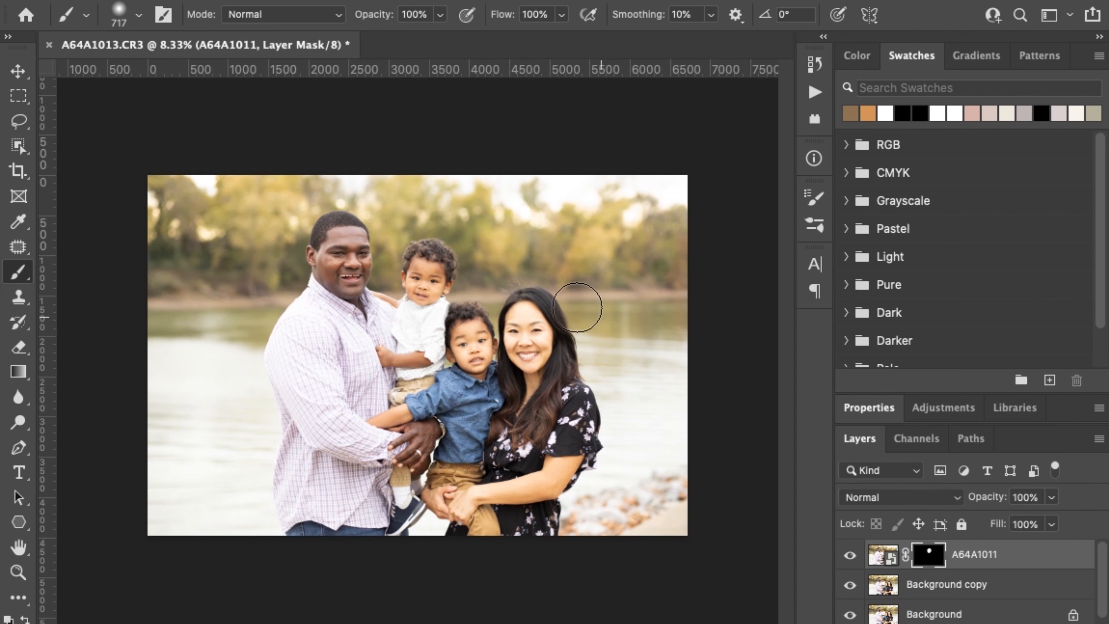
Paint black on the mask beside the toddler's collar and outstretched arm with a brush reduced to 107 px to hide the overlap.
{"action": "left_click", "coordinate": [25, 574]}
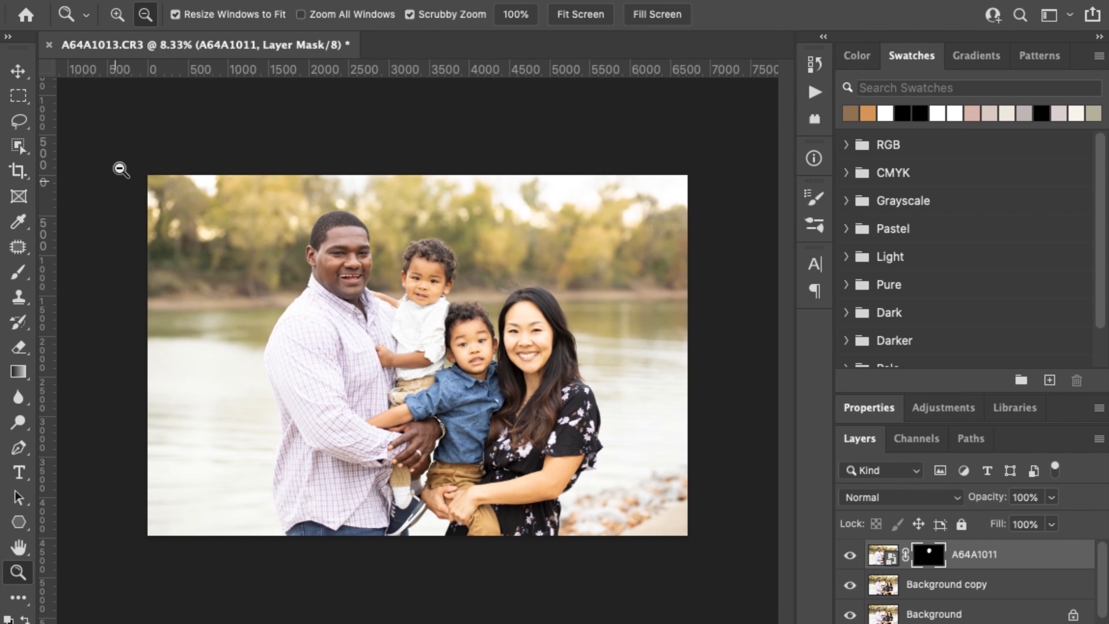
{"action": "left_click", "coordinate": [454, 262]}
{"action": "left_click", "coordinate": [448, 248]}
{"action": "left_click", "coordinate": [393, 245]}
{"action": "left_click", "coordinate": [324, 275]}
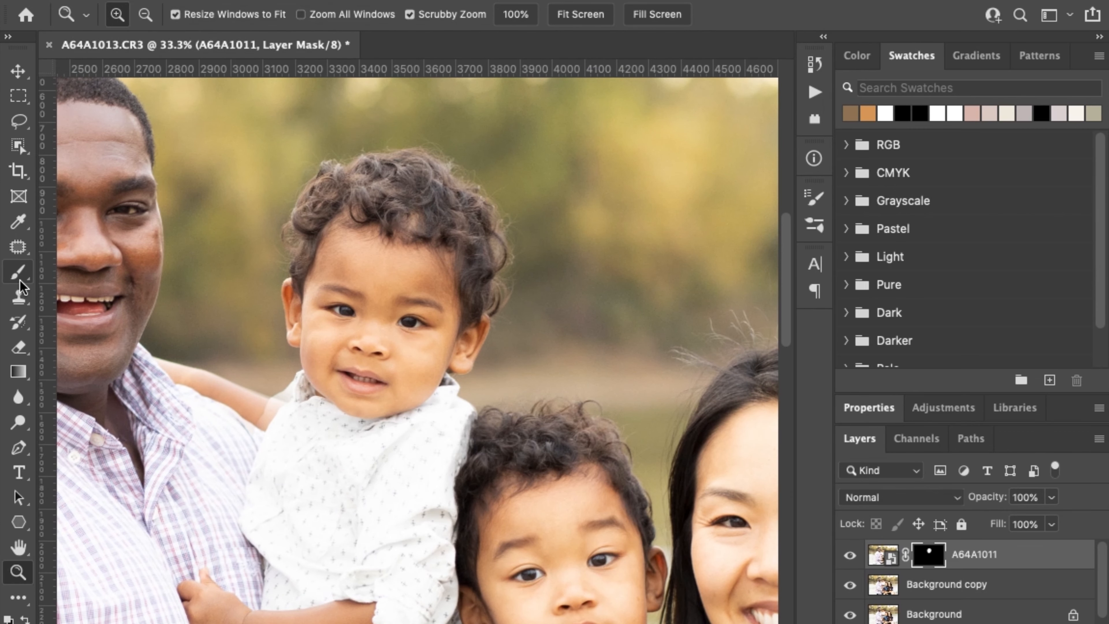
{"action": "left_click", "coordinate": [20, 252]}
{"action": "left_click", "coordinate": [20, 273]}
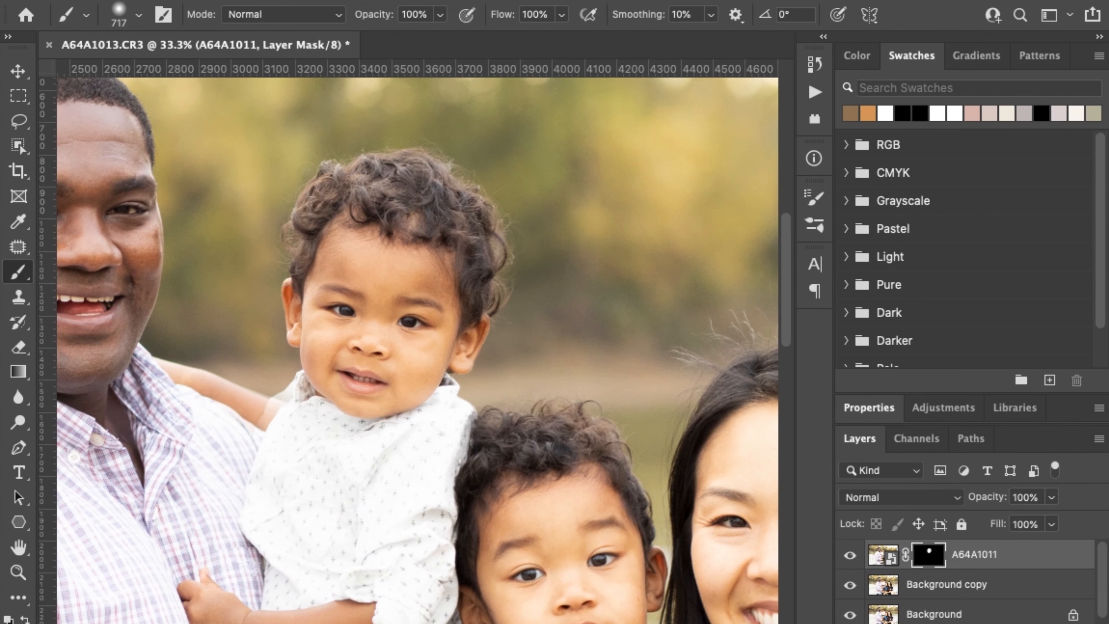
{"action": "key", "text": "d"}
{"action": "key", "text": "x"}
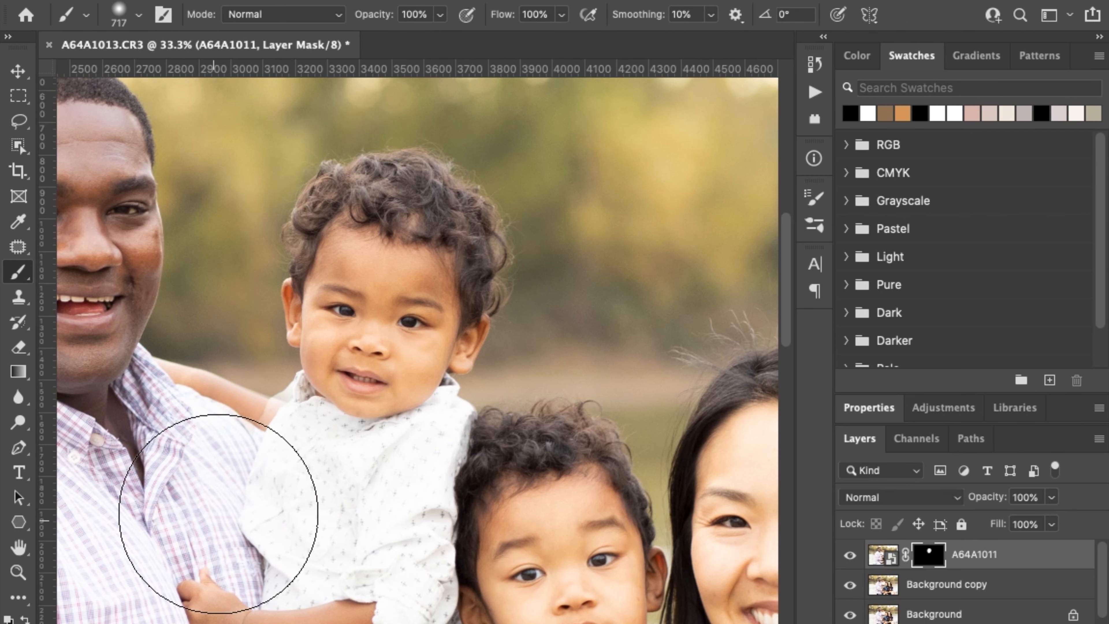
{"action": "left_click_drag", "start_coordinate": [250, 467], "coordinate": [181, 463]}
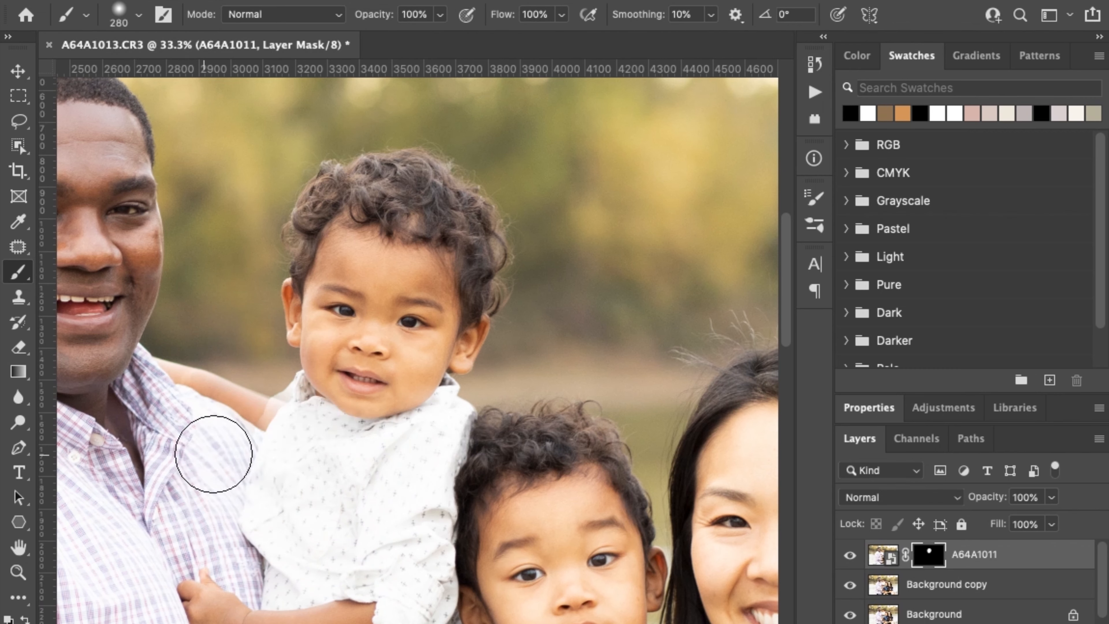
{"action": "mouse_move", "coordinate": [276, 430]}
{"action": "left_mouse_down"}
{"action": "mouse_move", "coordinate": [243, 427]}
{"action": "mouse_move", "coordinate": [272, 414]}
{"action": "mouse_move", "coordinate": [285, 385]}
{"action": "left_mouse_up"}
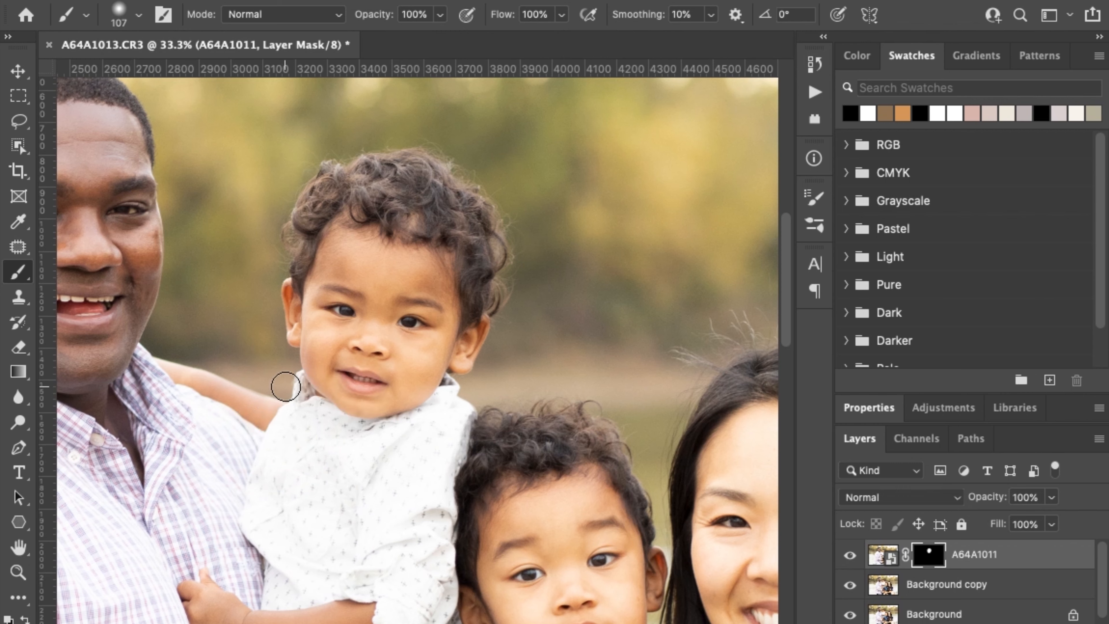
{"action": "left_click", "coordinate": [288, 377]}
{"action": "left_click", "coordinate": [286, 374]}
Reveal the toddler's neck and collar edge with white on the mask, and clean up the area above the arm with black.
{"action": "left_click", "coordinate": [25, 618]}
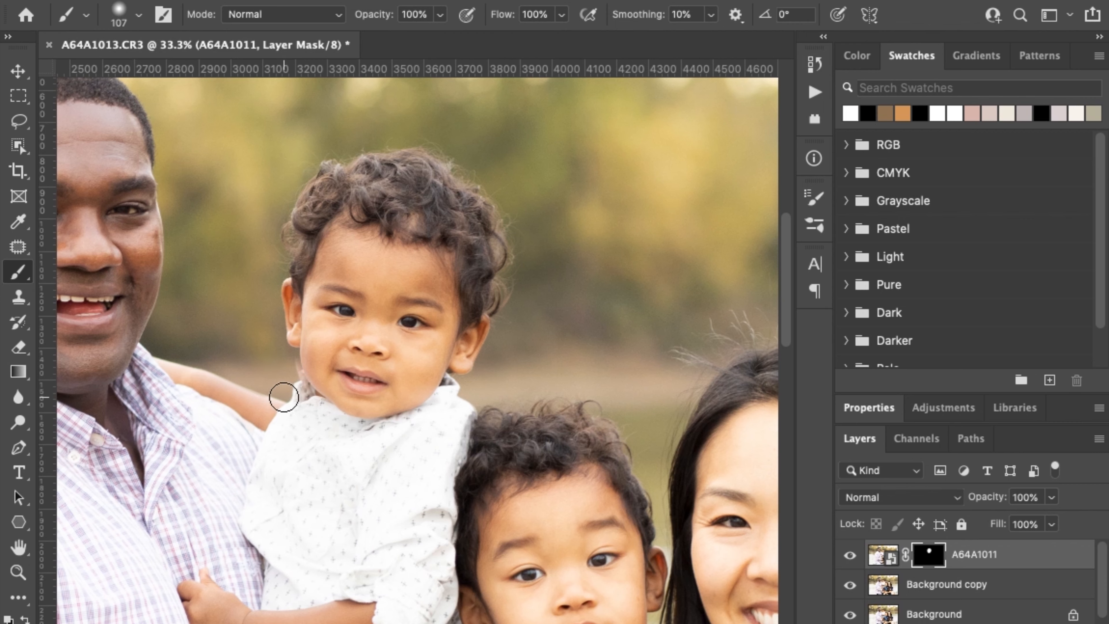
{"action": "left_click_drag", "start_coordinate": [305, 361], "coordinate": [309, 385]}
{"action": "left_click", "coordinate": [24, 620]}
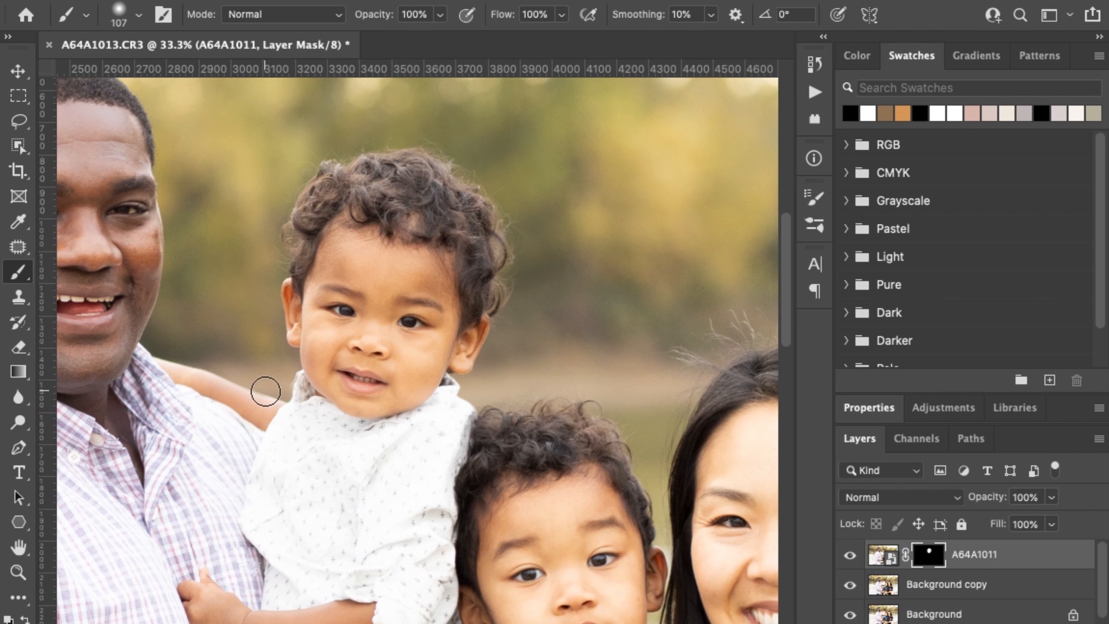
{"action": "mouse_move", "coordinate": [264, 390]}
{"action": "left_mouse_down"}
{"action": "mouse_move", "coordinate": [246, 391]}
{"action": "mouse_move", "coordinate": [289, 379]}
{"action": "left_mouse_up"}
{"action": "scroll", "coordinate": [741, 501], "scroll_direction": "up", "scroll_amount": 1}
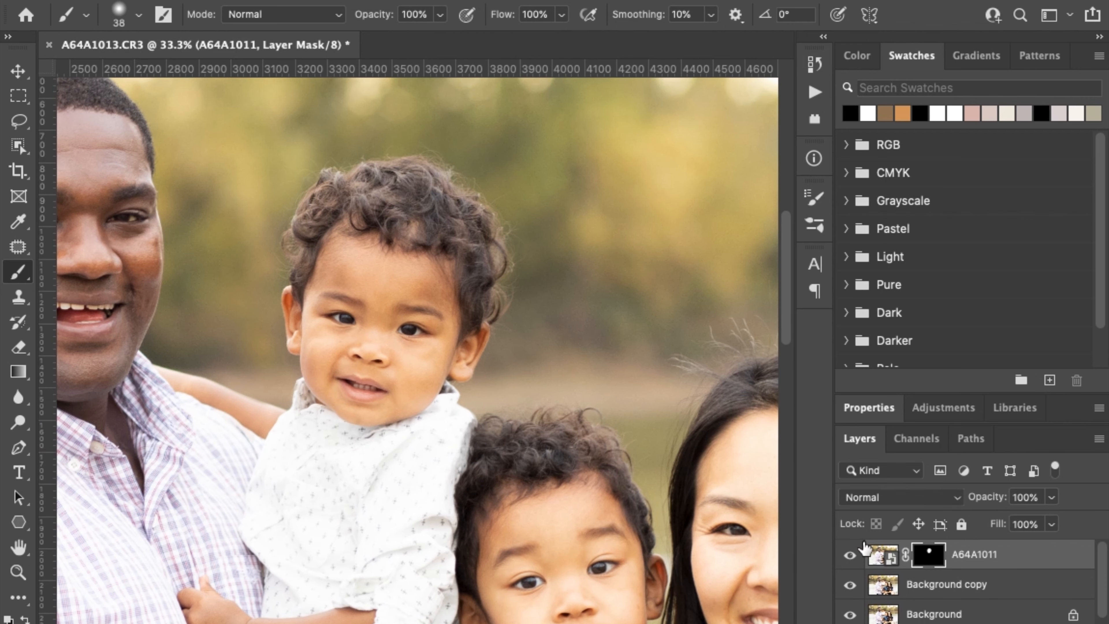
Toggle the visibility of the A64A1011 layer to compare the toddler's head before and after the swap.
{"action": "left_click", "coordinate": [849, 560]}
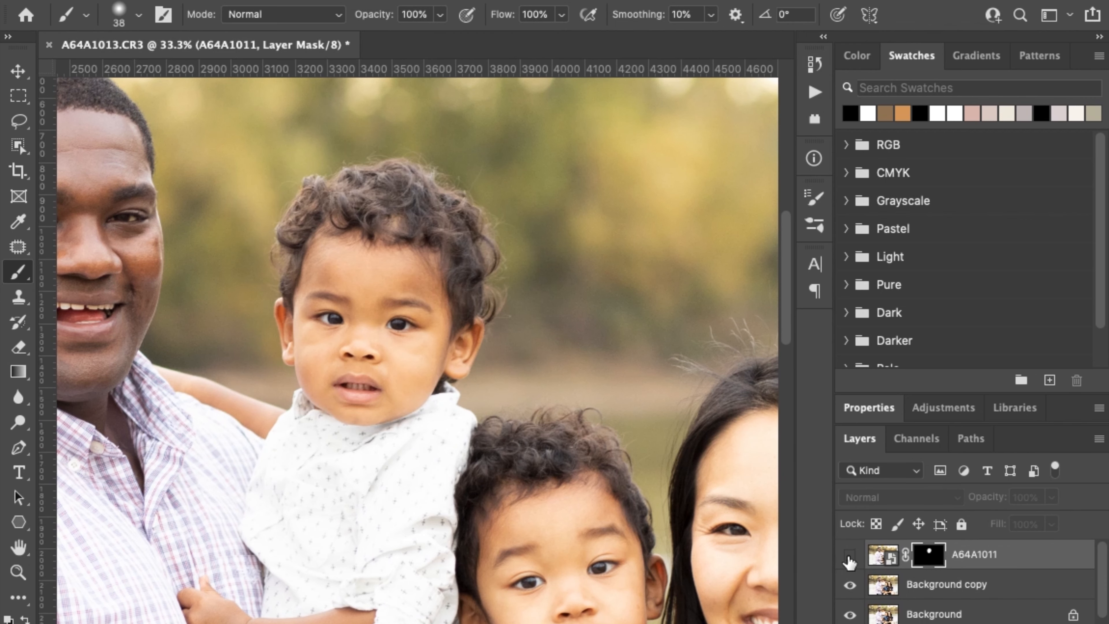
{"action": "left_click", "coordinate": [849, 561]}
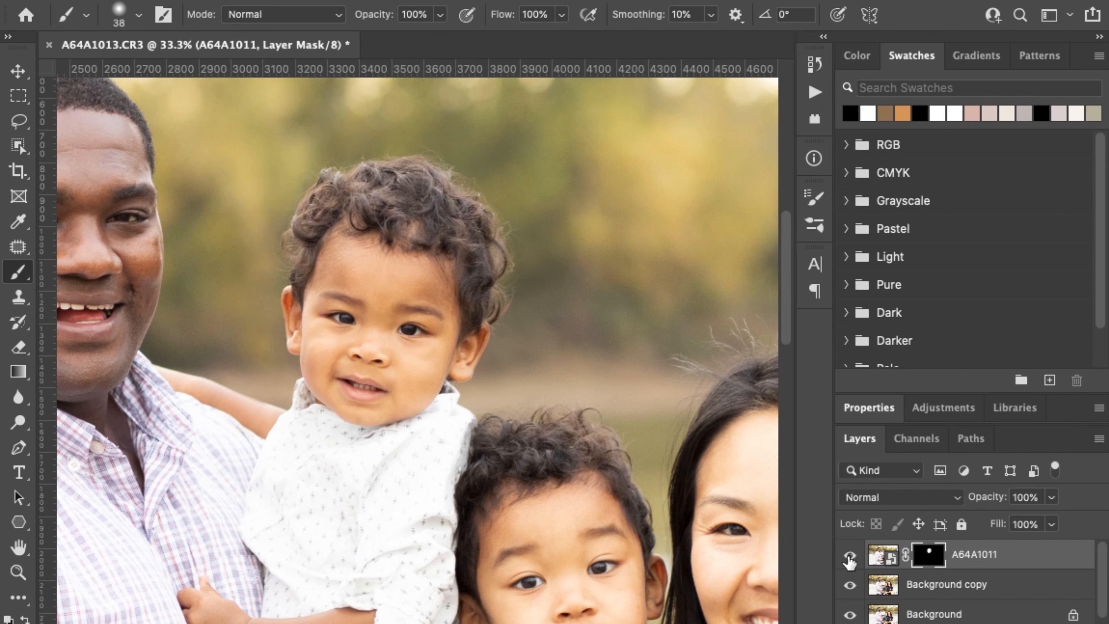
{"action": "left_click", "coordinate": [849, 561]}
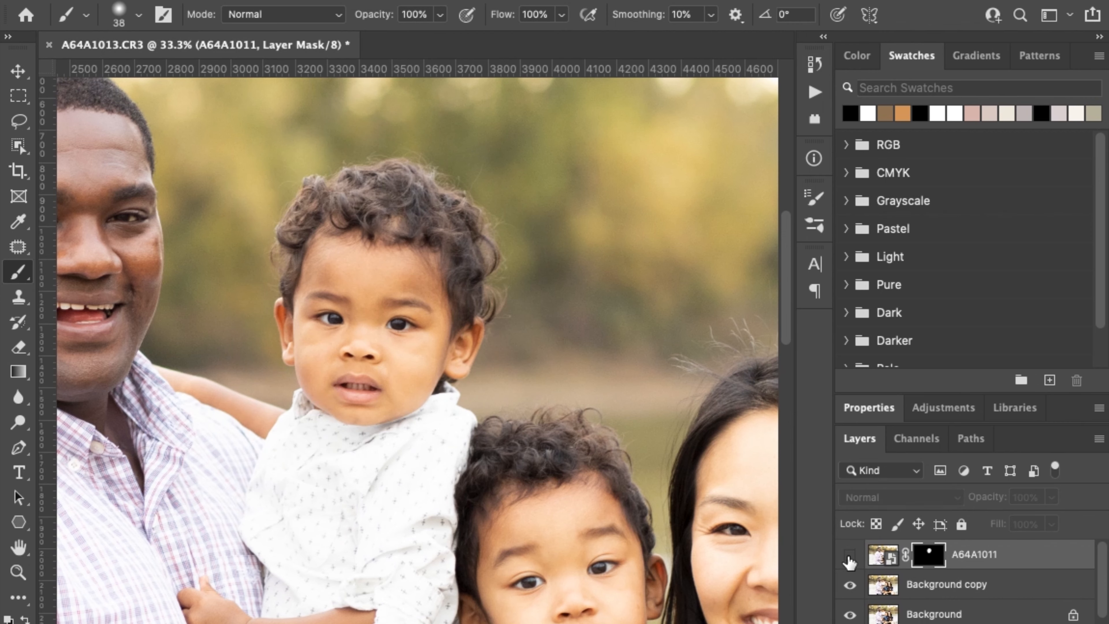
{"action": "left_click", "coordinate": [849, 561]}
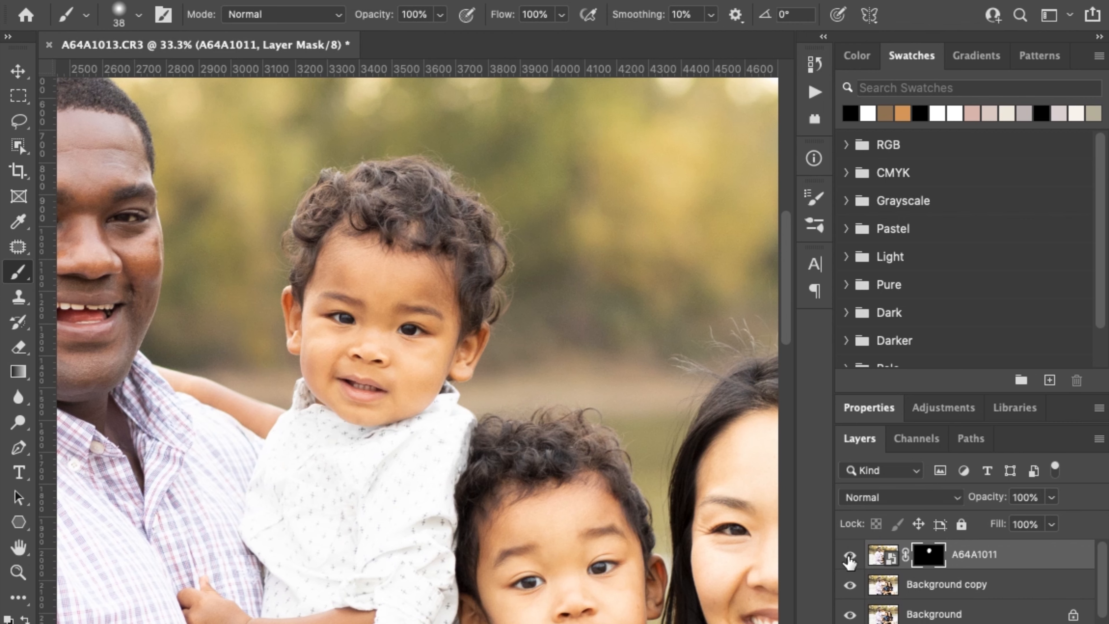
{"action": "left_click", "coordinate": [849, 561]}
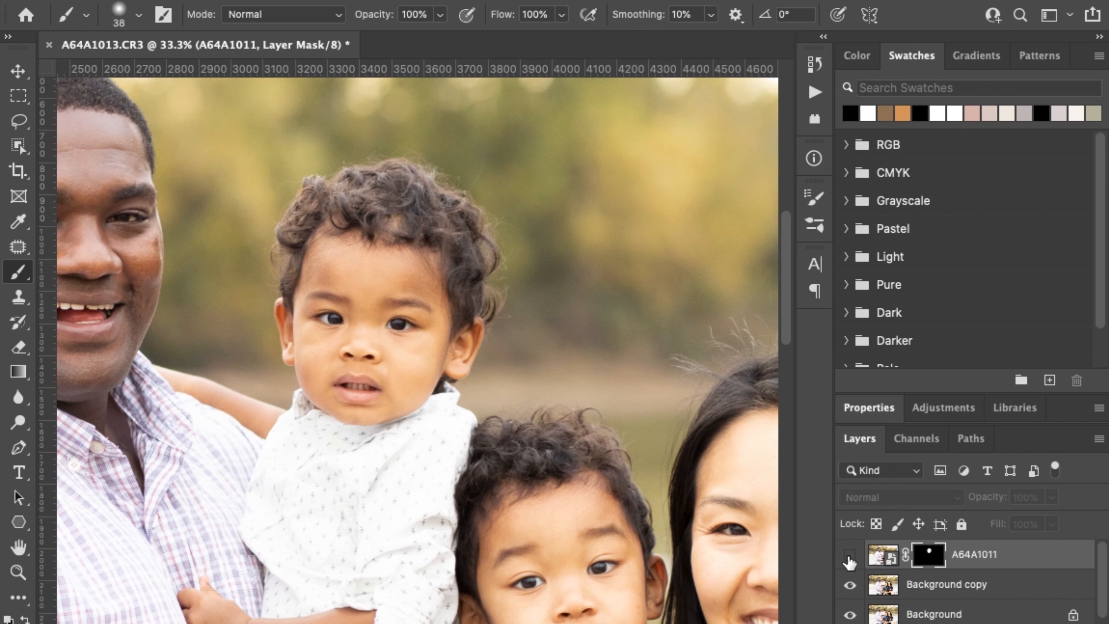
{"action": "left_click", "coordinate": [850, 560]}
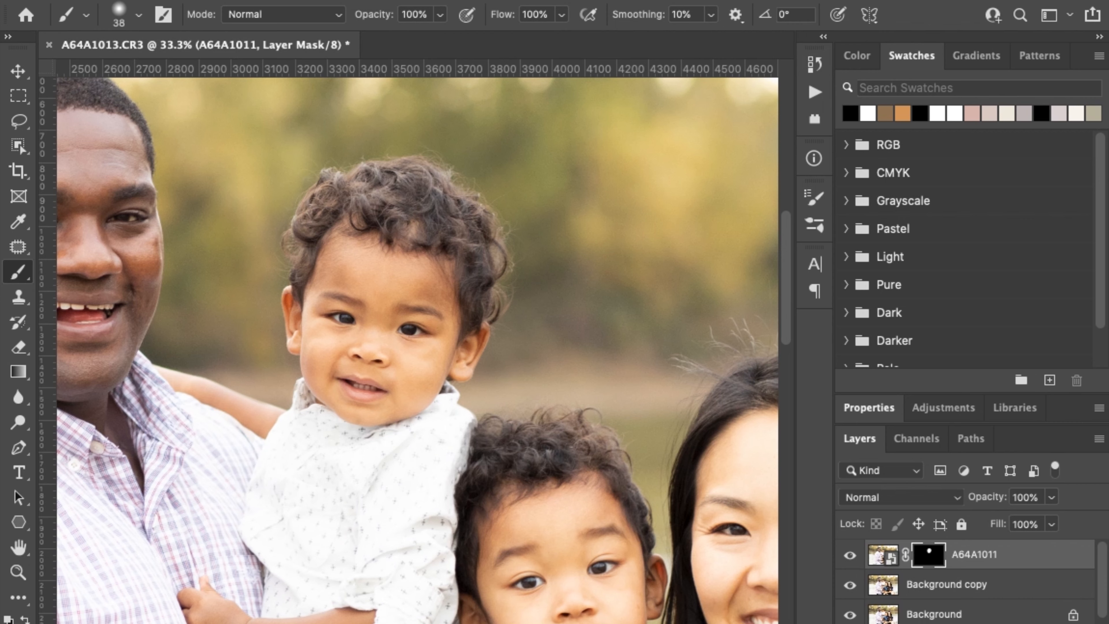
Paint black on the mask over the toddler's shirt with a 146 px brush to bring back the original shirt.
{"action": "left_click", "coordinate": [24, 619]}
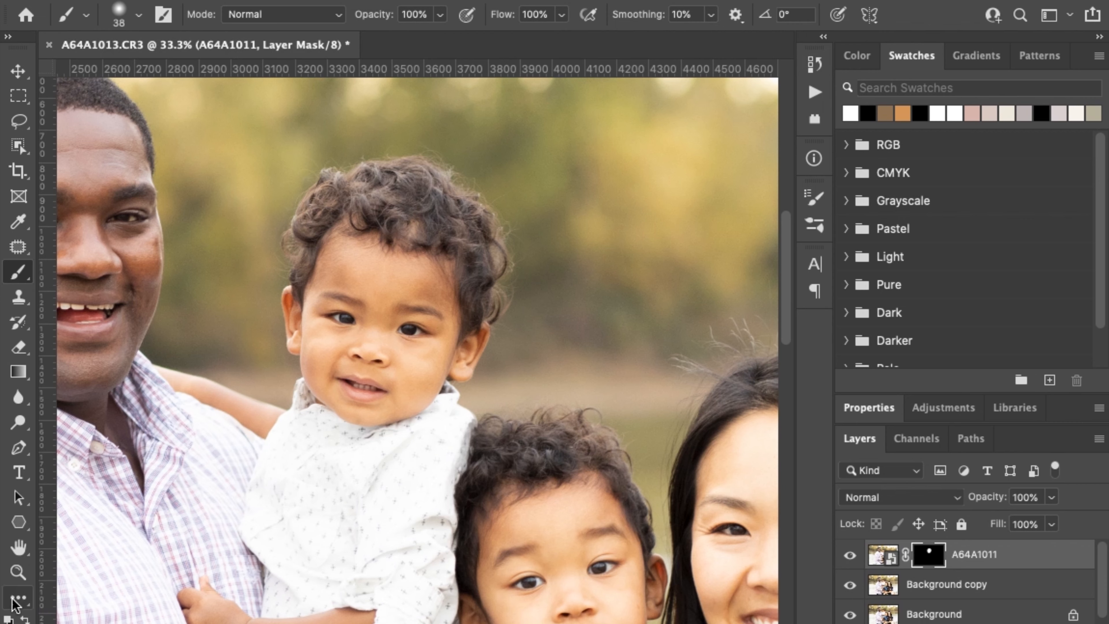
{"action": "left_click", "coordinate": [26, 619]}
{"action": "left_click_drag", "start_coordinate": [524, 471], "coordinate": [572, 472]}
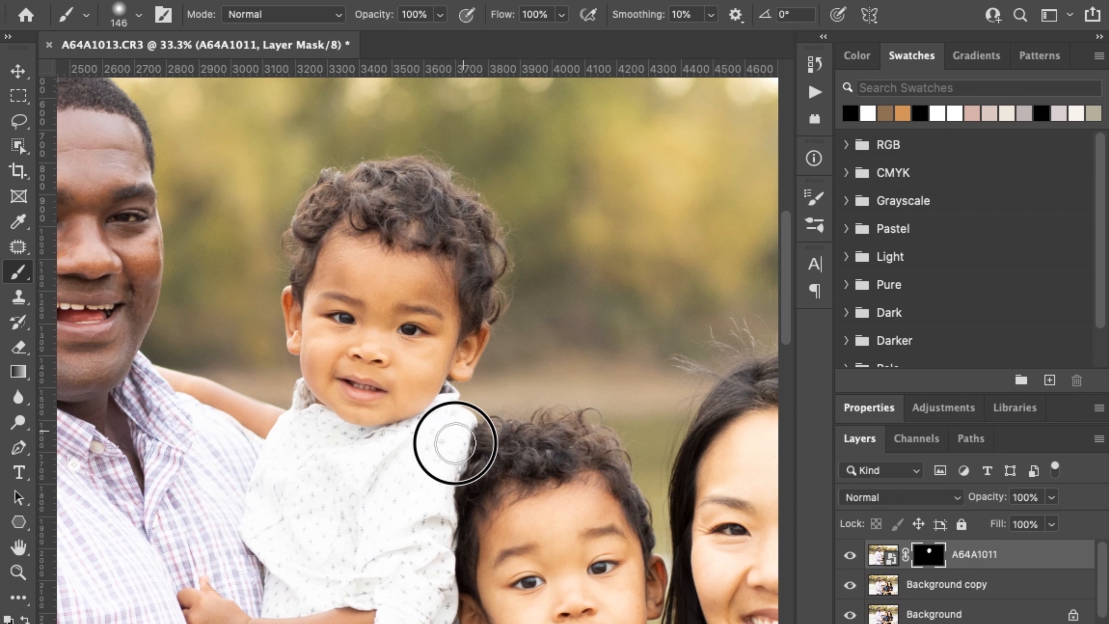
{"action": "mouse_move", "coordinate": [371, 471]}
{"action": "left_mouse_down"}
{"action": "mouse_move", "coordinate": [278, 454]}
{"action": "mouse_move", "coordinate": [253, 407]}
{"action": "mouse_move", "coordinate": [197, 384]}
{"action": "mouse_move", "coordinate": [272, 414]}
{"action": "mouse_move", "coordinate": [304, 441]}
{"action": "left_mouse_up"}
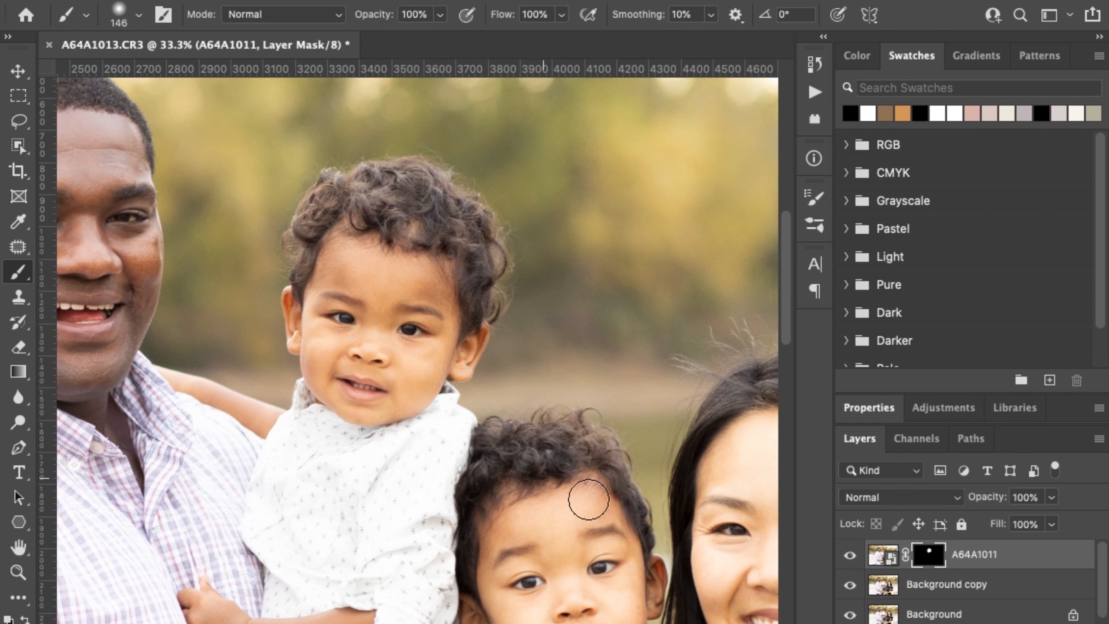
Hide and show the A64A1011 layer again to check how the swapped head blends into the shirt.
{"action": "left_click", "coordinate": [850, 555]}
{"action": "left_click", "coordinate": [852, 557]}
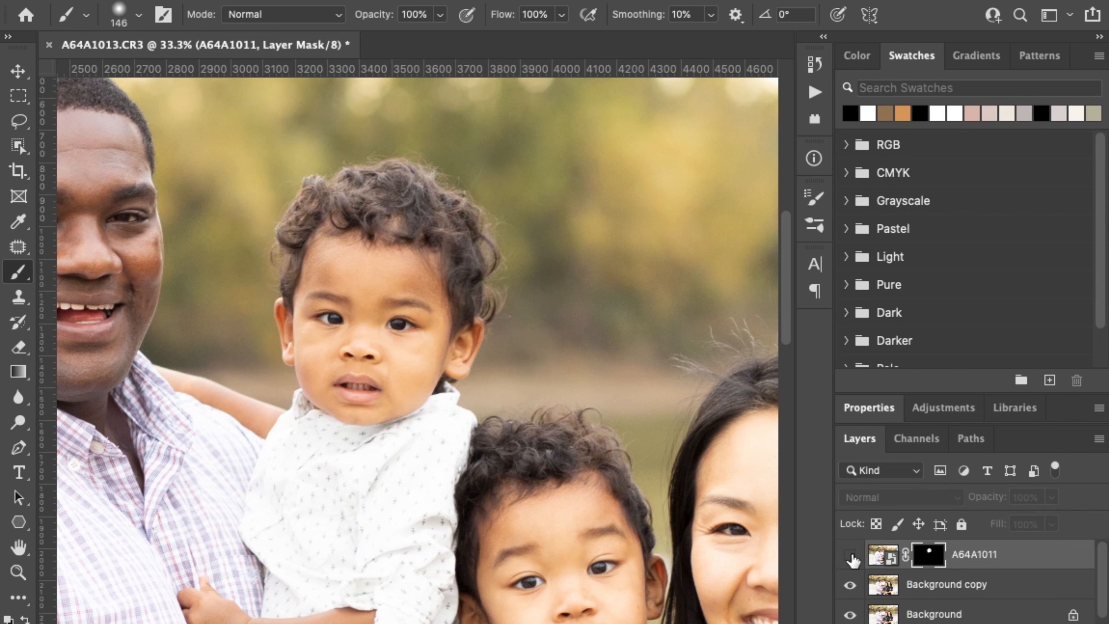
{"action": "left_click", "coordinate": [851, 556]}
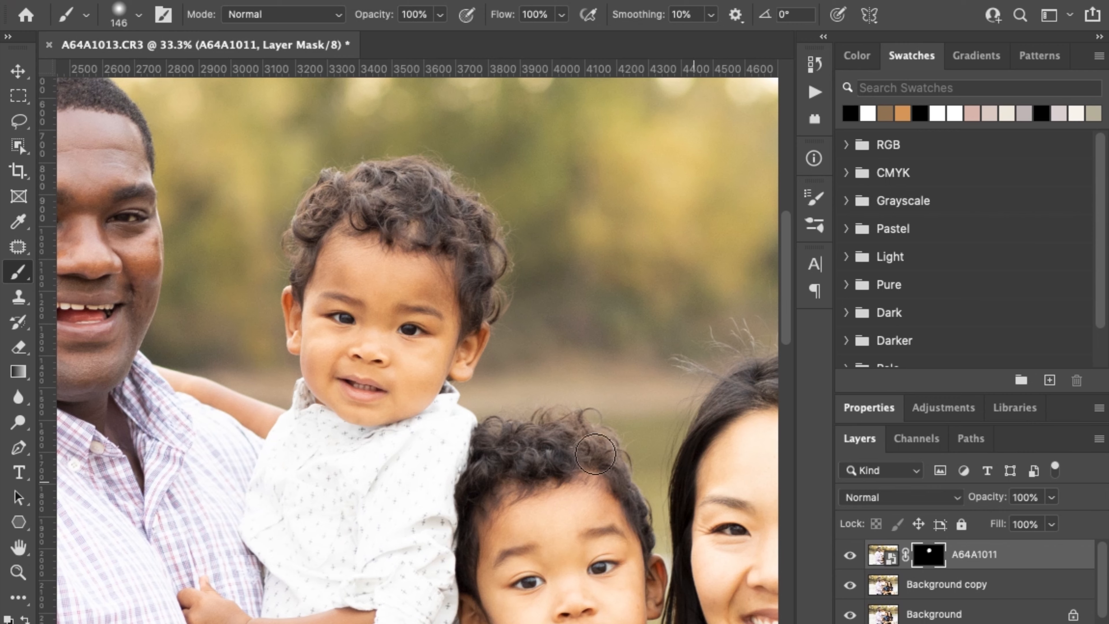
Flatten the family photo's layers into a single background layer.
{"action": "left_click", "coordinate": [19, 576]}
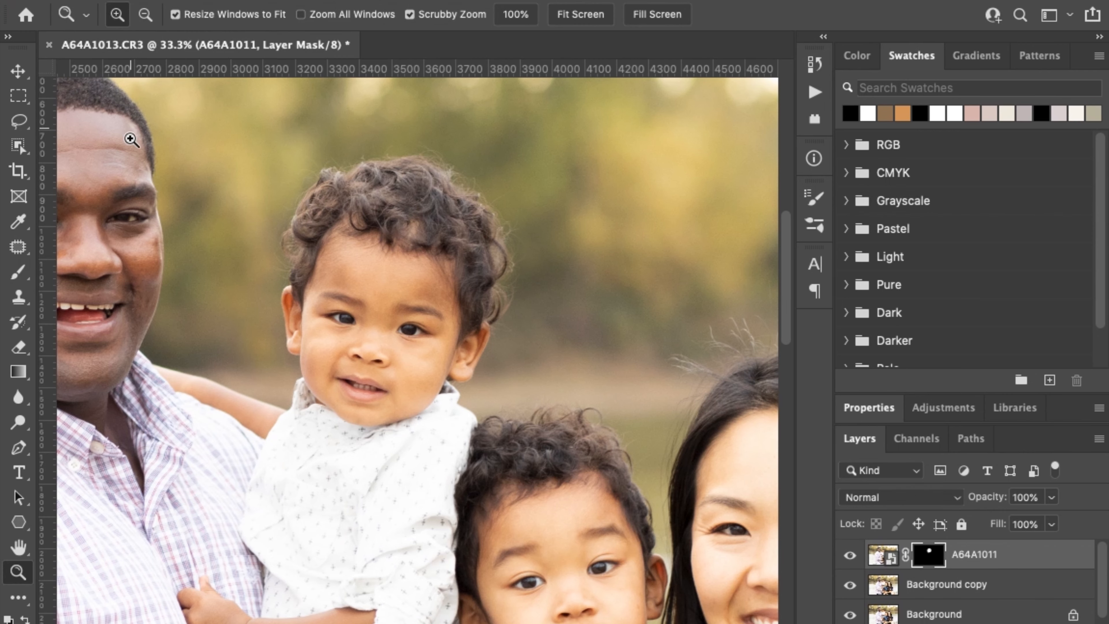
{"action": "left_click", "coordinate": [145, 15]}
{"action": "left_click", "coordinate": [430, 435]}
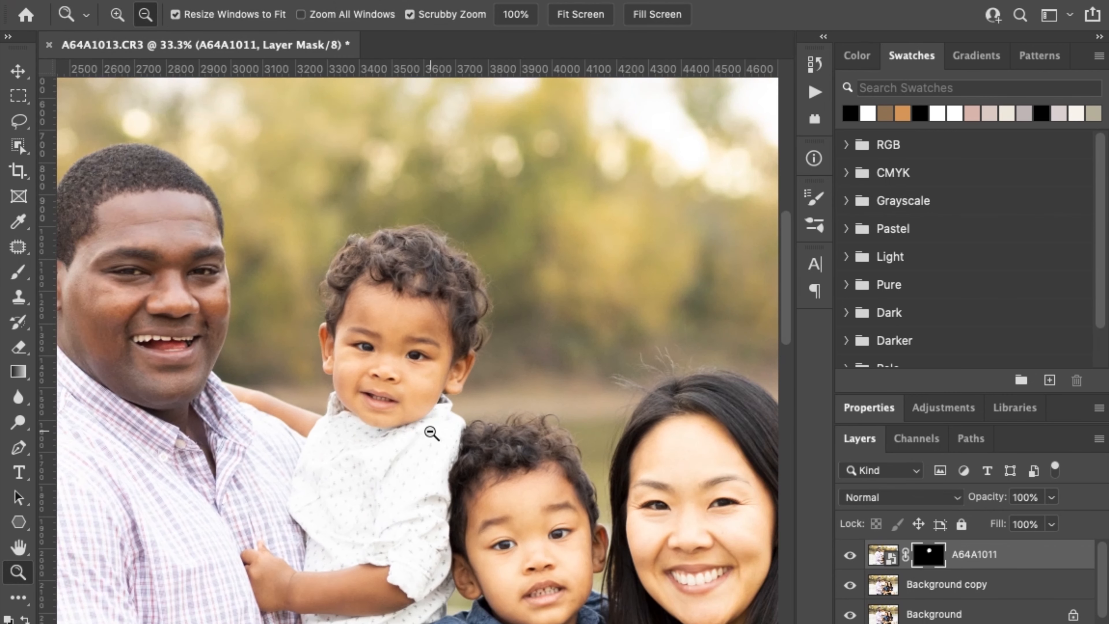
{"action": "left_click", "coordinate": [432, 437]}
{"action": "left_click", "coordinate": [432, 437]}
{"action": "left_click", "coordinate": [427, 435]}
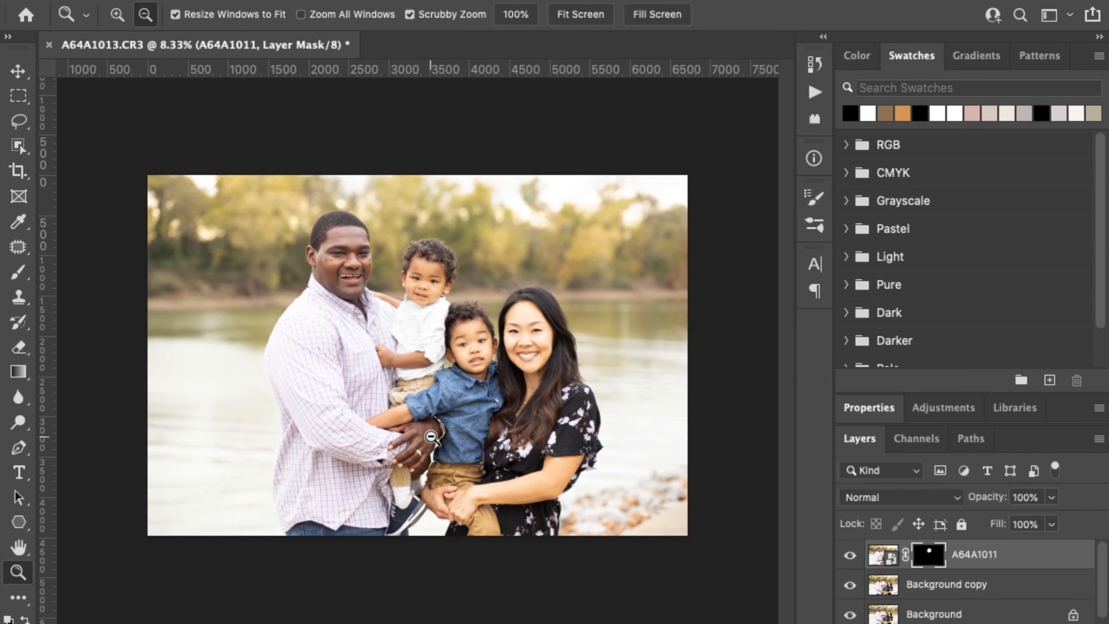
{"action": "scroll", "coordinate": [956, 610], "scroll_direction": "down", "scroll_amount": 1}
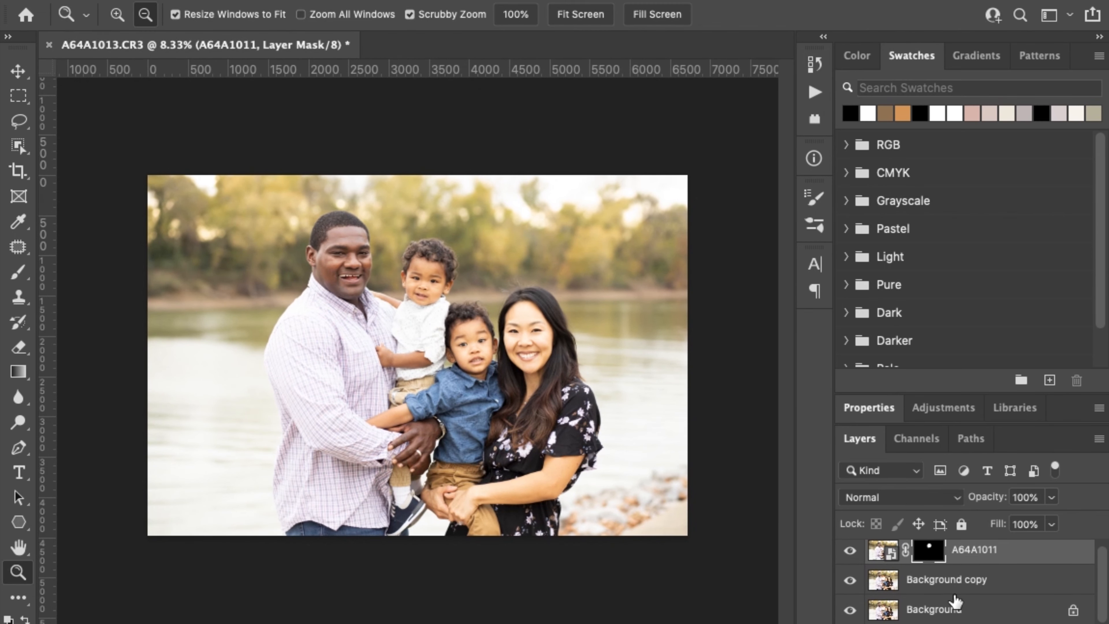
{"action": "right_click", "coordinate": [946, 611]}
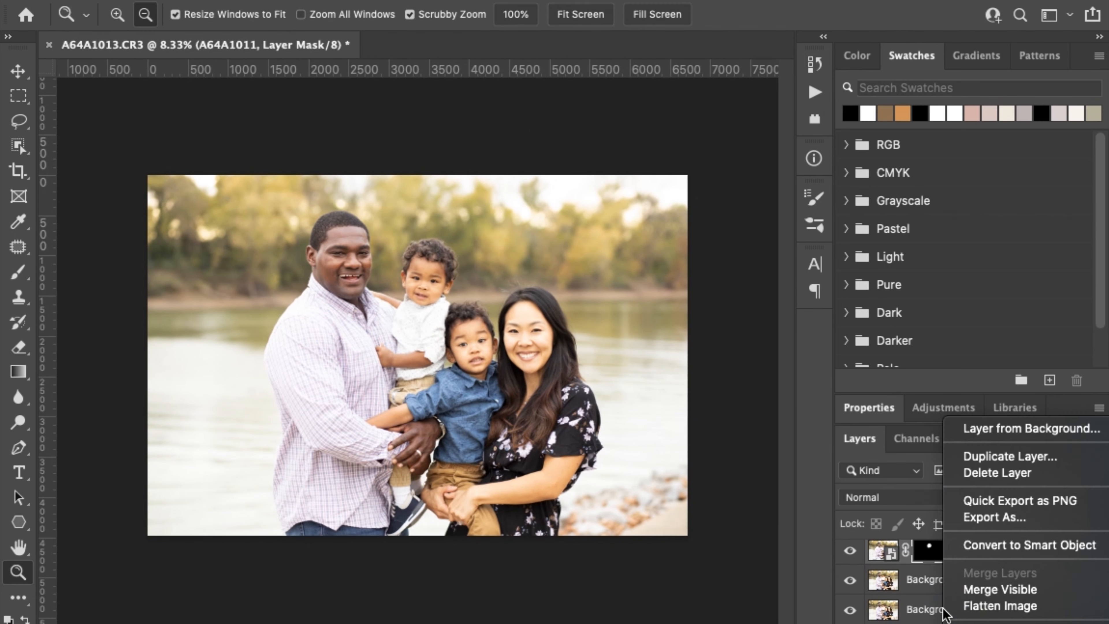
{"action": "left_click", "coordinate": [1028, 610]}
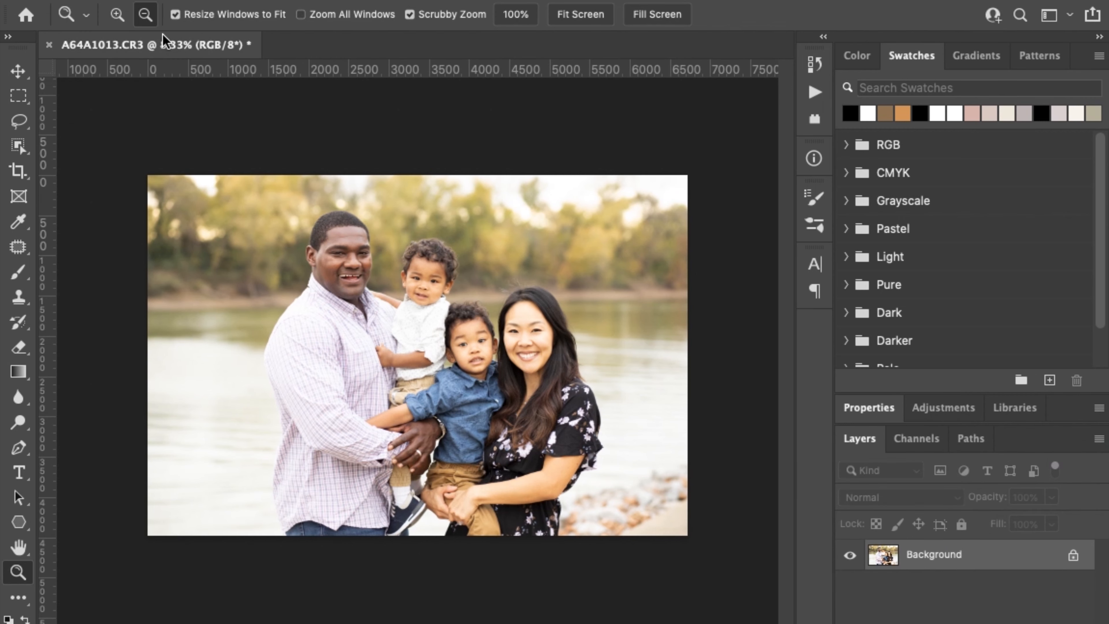
Begin saving the flattened photo under a new name on the computer, using the client's name followed by "edit".
{"action": "left_click", "coordinate": [109, 1]}
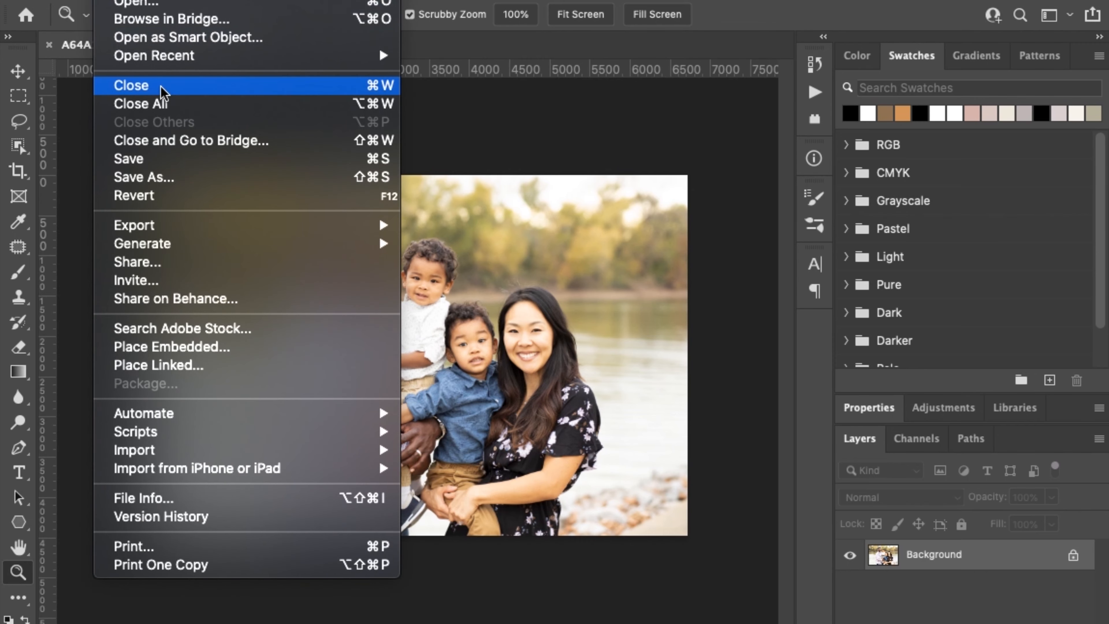
{"action": "left_click", "coordinate": [223, 178]}
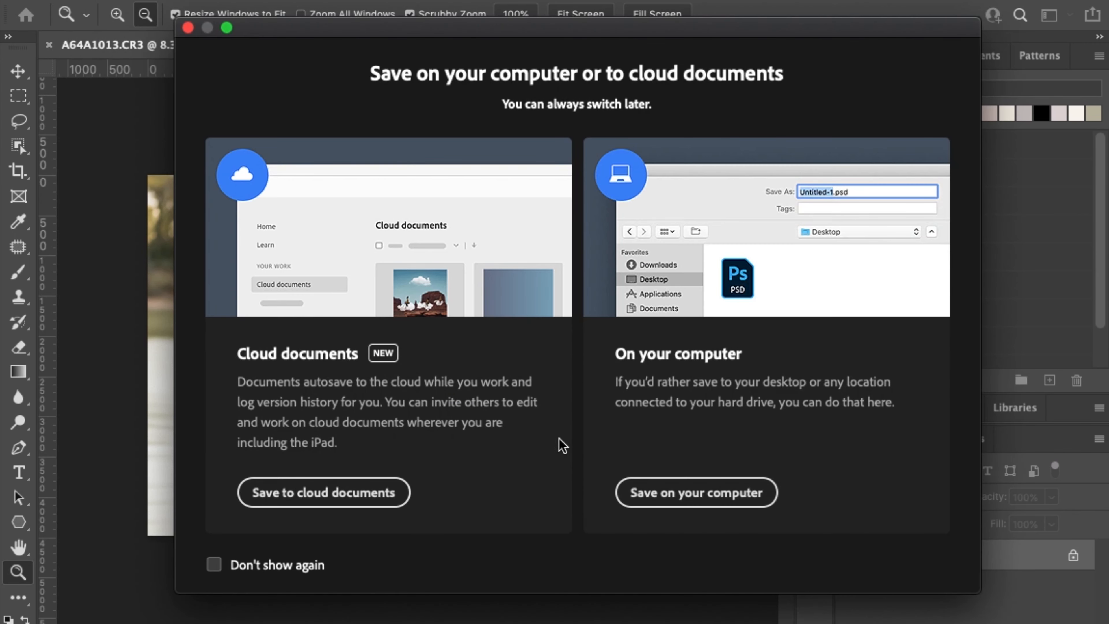
{"action": "left_click", "coordinate": [702, 497]}
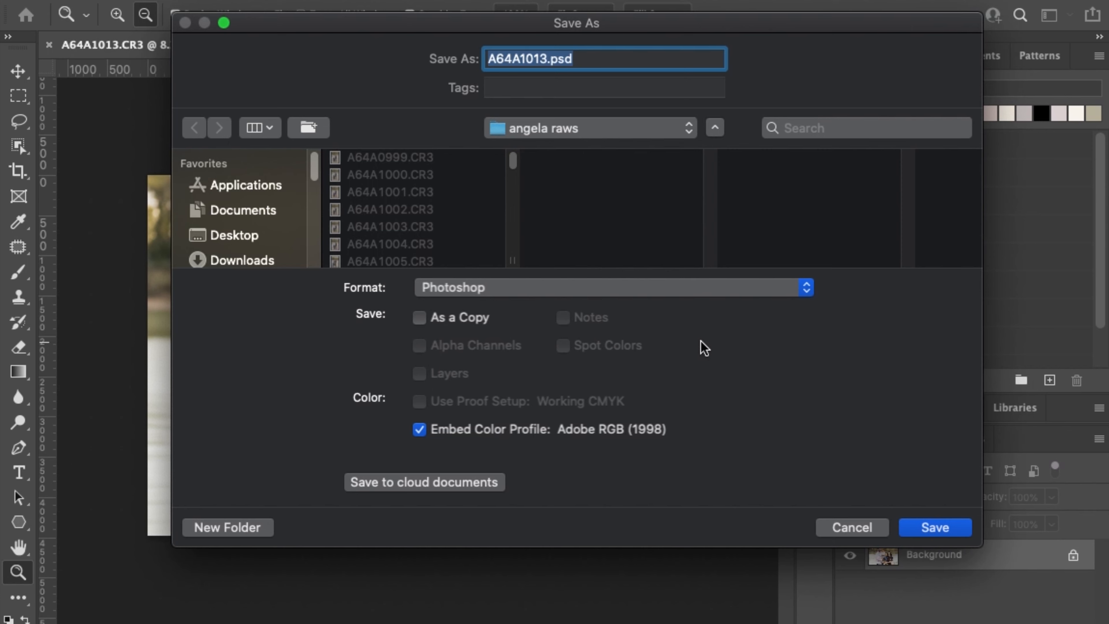
{"action": "type", "text": "Gabey "}
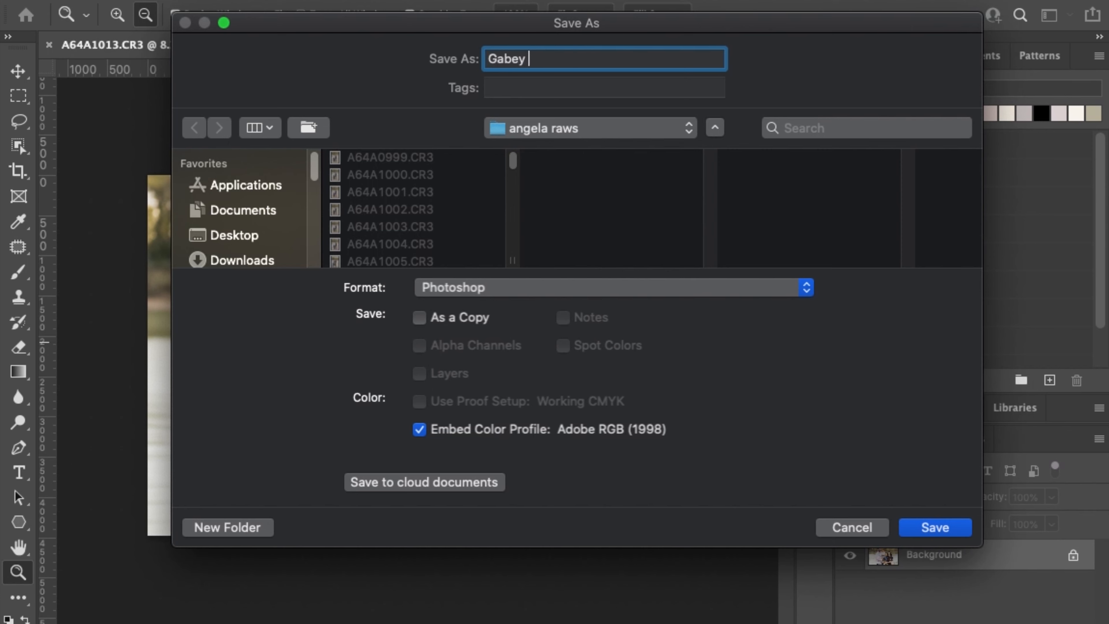
{"action": "type", "text": "edit"}
Set the file format to PNG and save the photo with the Large file size (Fastest saving) option.
{"action": "left_click", "coordinate": [670, 287]}
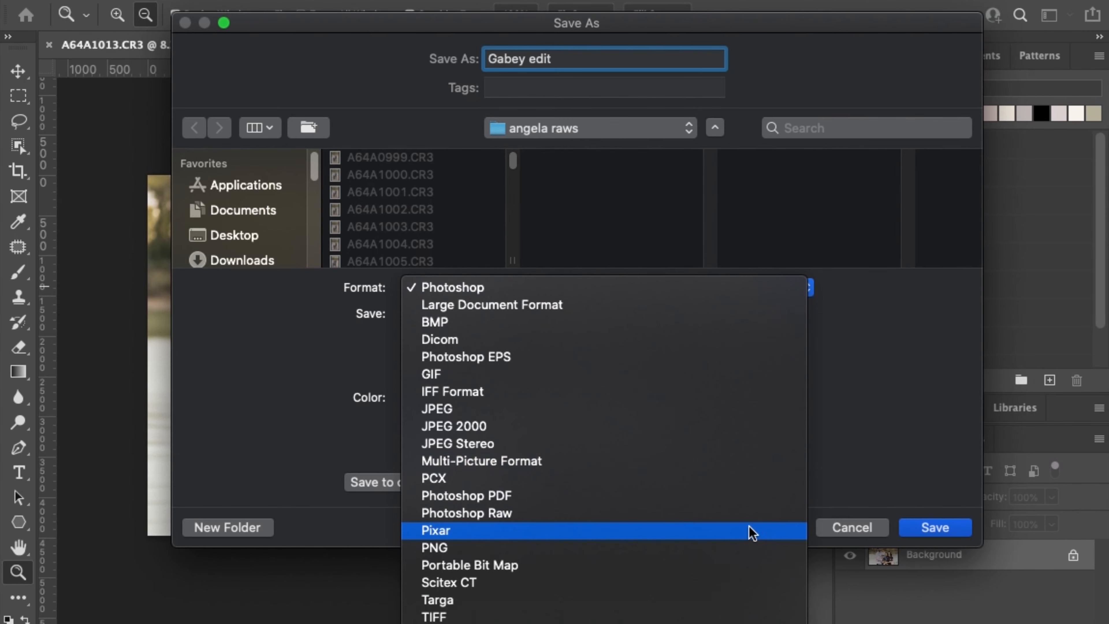
{"action": "left_click", "coordinate": [739, 530]}
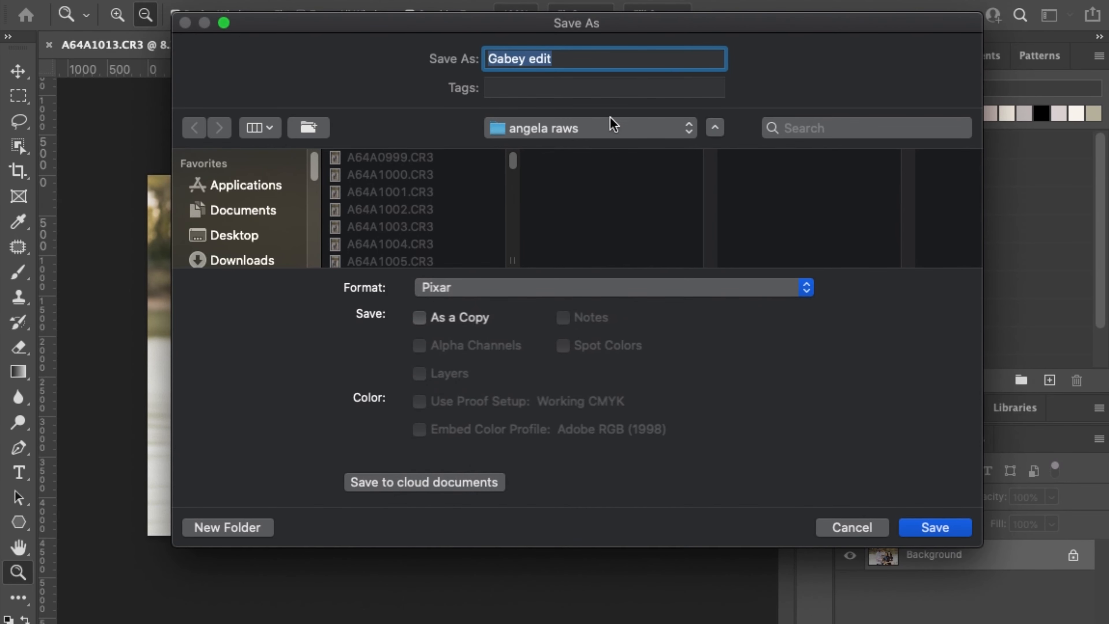
{"action": "left_click", "coordinate": [596, 292]}
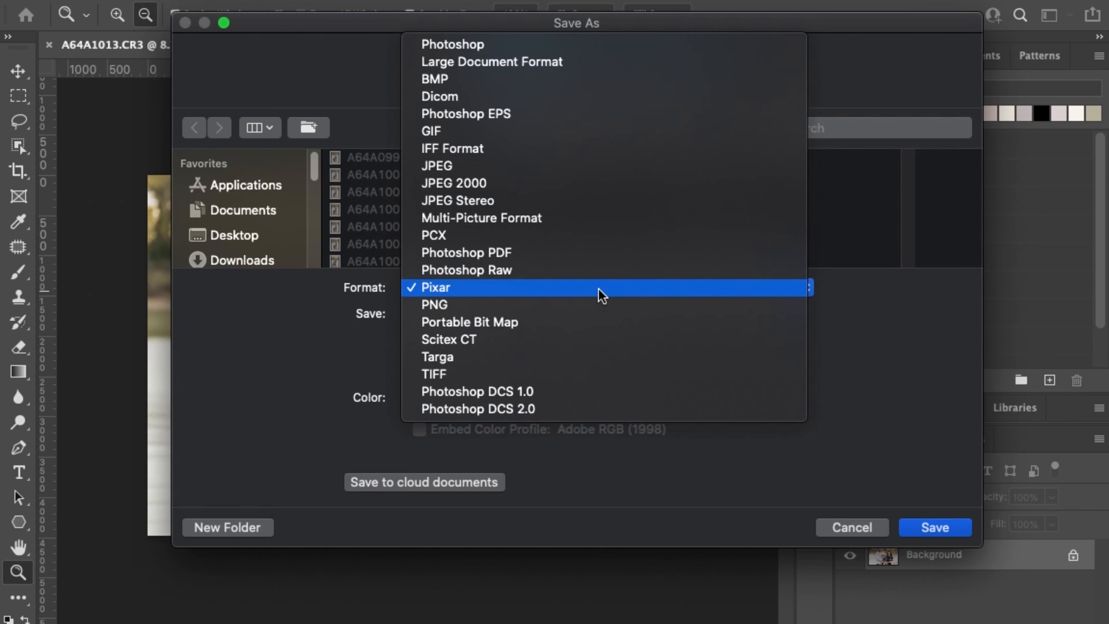
{"action": "left_click", "coordinate": [595, 309]}
{"action": "left_click", "coordinate": [932, 526]}
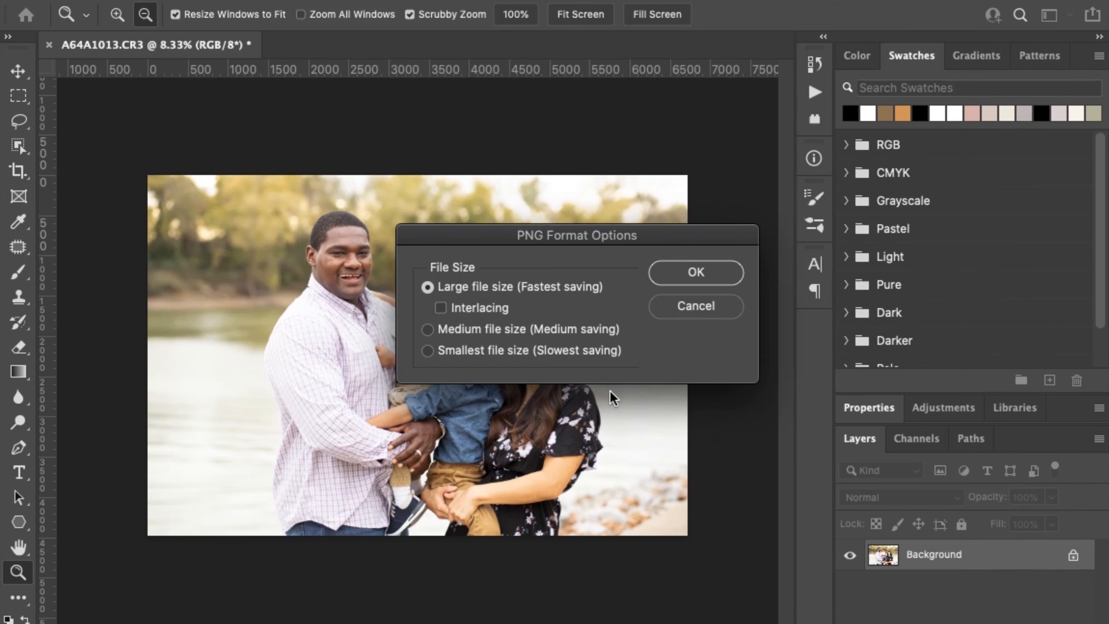
{"action": "left_click", "coordinate": [694, 274]}
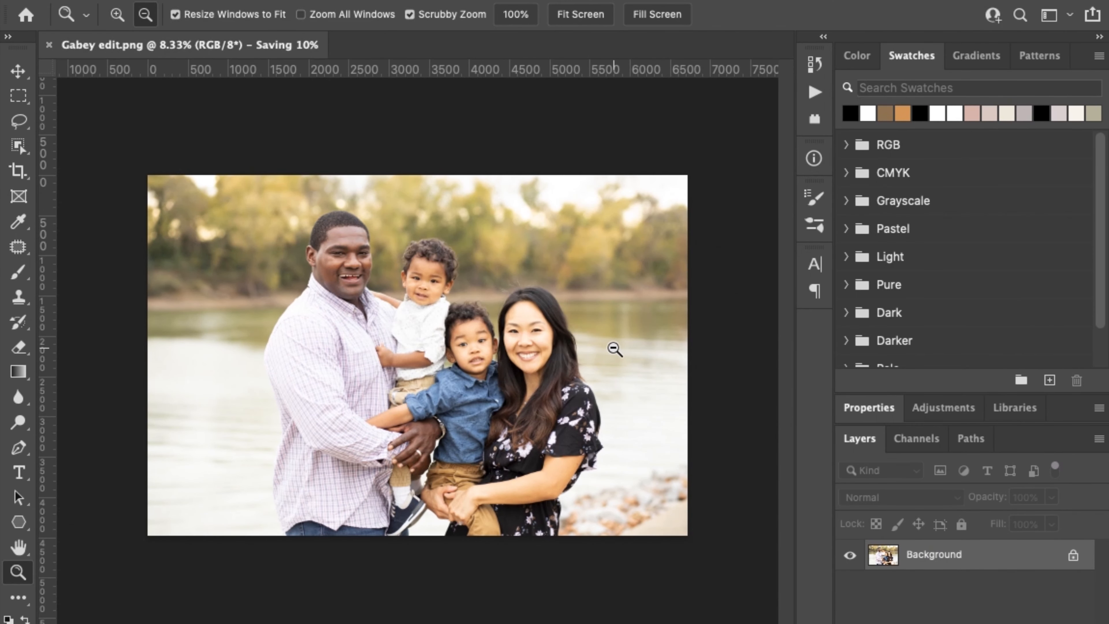